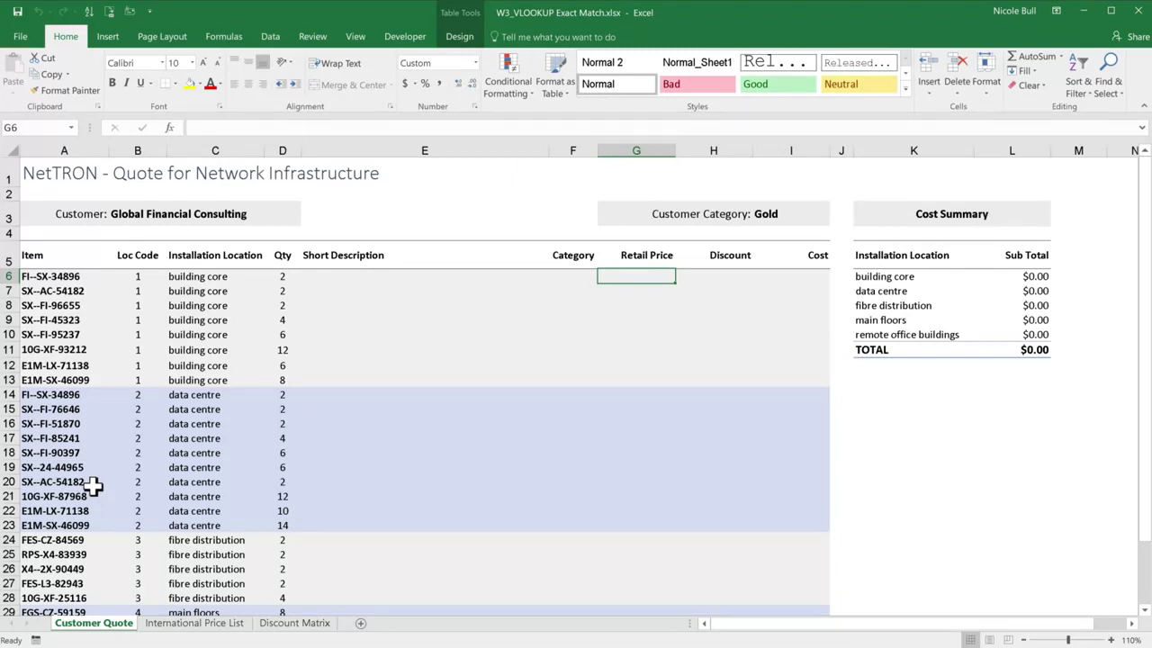
Step: Start a VLOOKUP formula in the first Short Description cell, E6, with that row's Item as the lookup value
{"action": "left_click", "coordinate": [87, 279]}
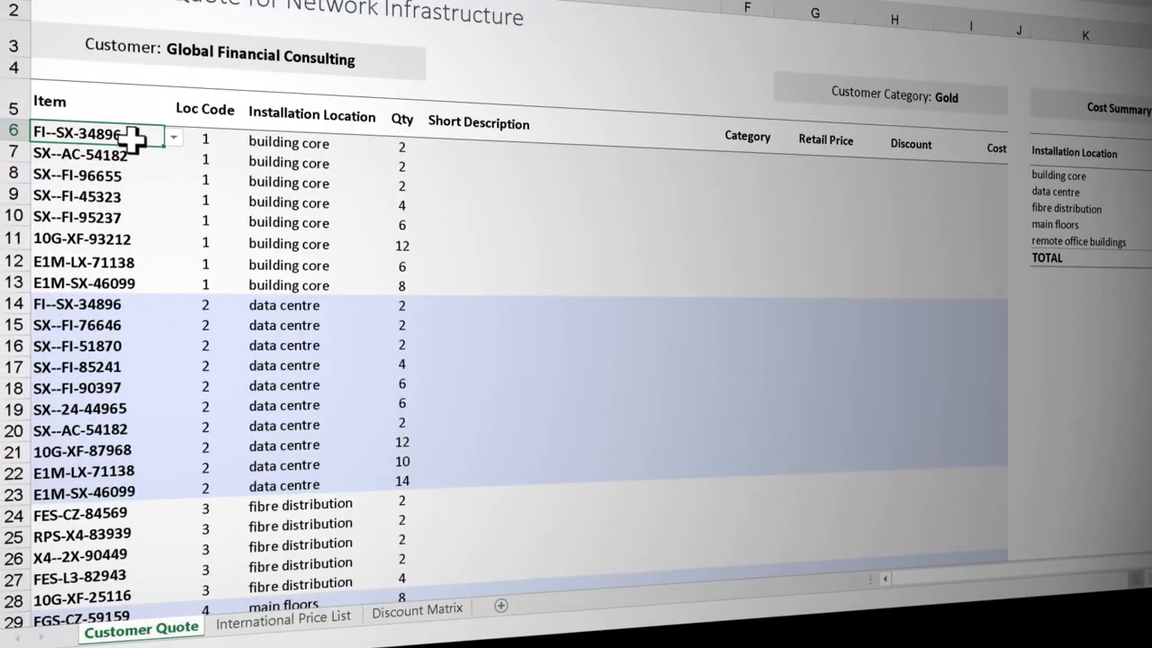
{"action": "left_click", "coordinate": [483, 155]}
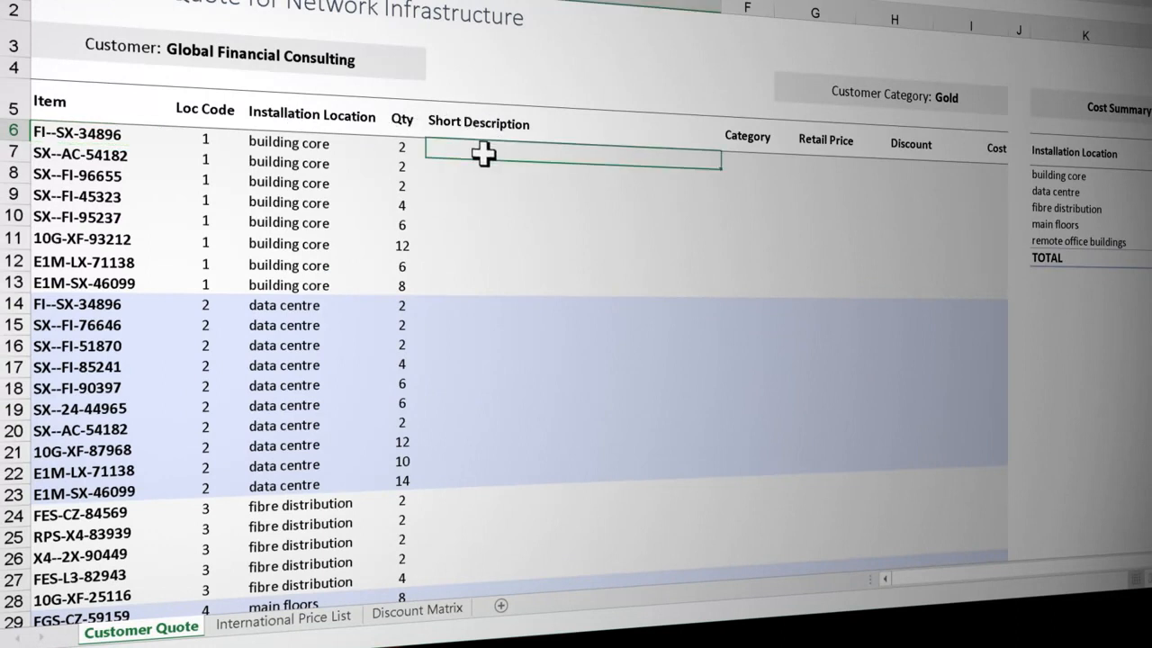
{"action": "type", "text": "=vl"}
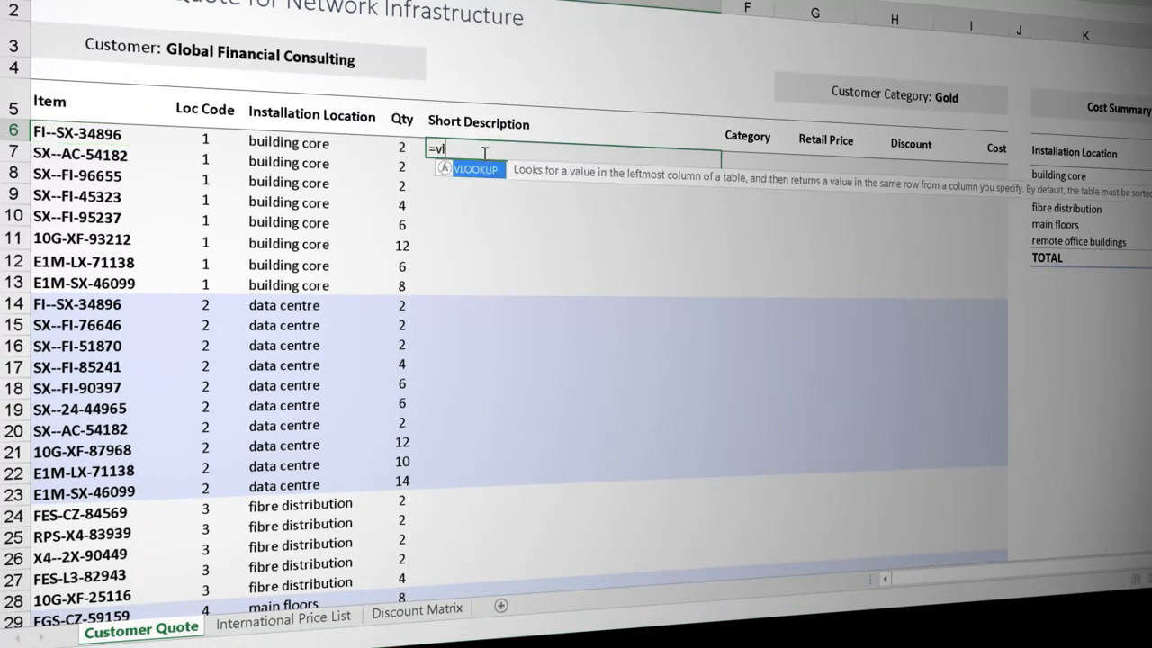
{"action": "key", "text": "Tab"}
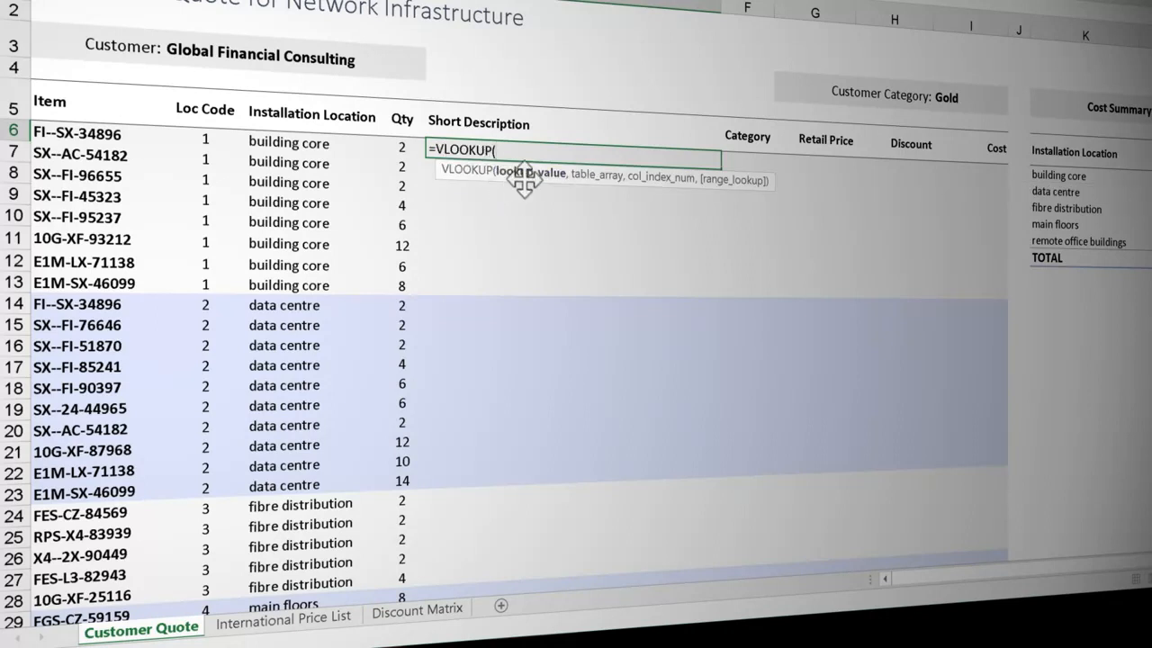
{"action": "left_click", "coordinate": [130, 135]}
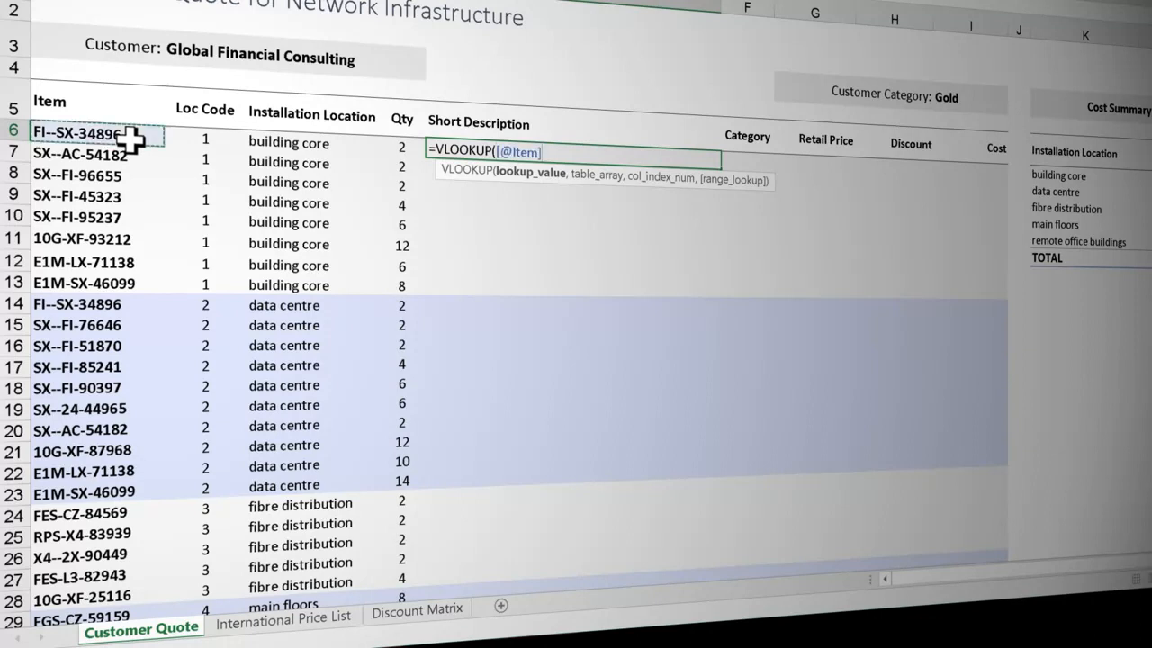
{"action": "type", "text": ","}
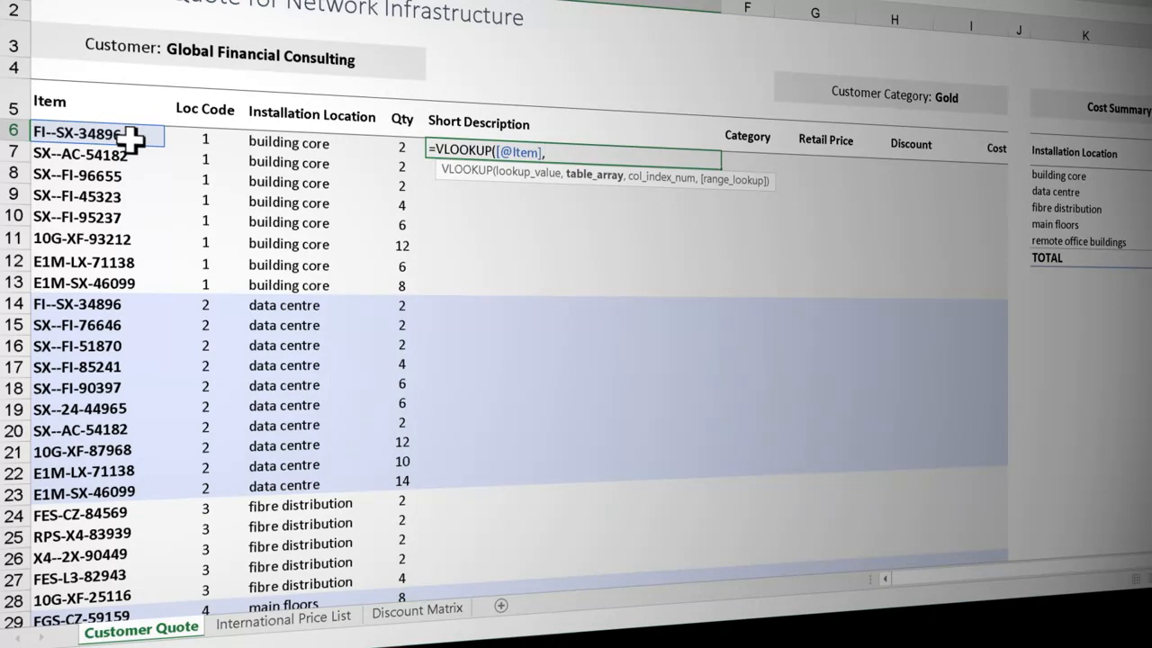
Step: Set the lookup's table array to the absolute range $A$4:$E$1254 on the International Price List sheet
{"action": "left_click", "coordinate": [267, 630]}
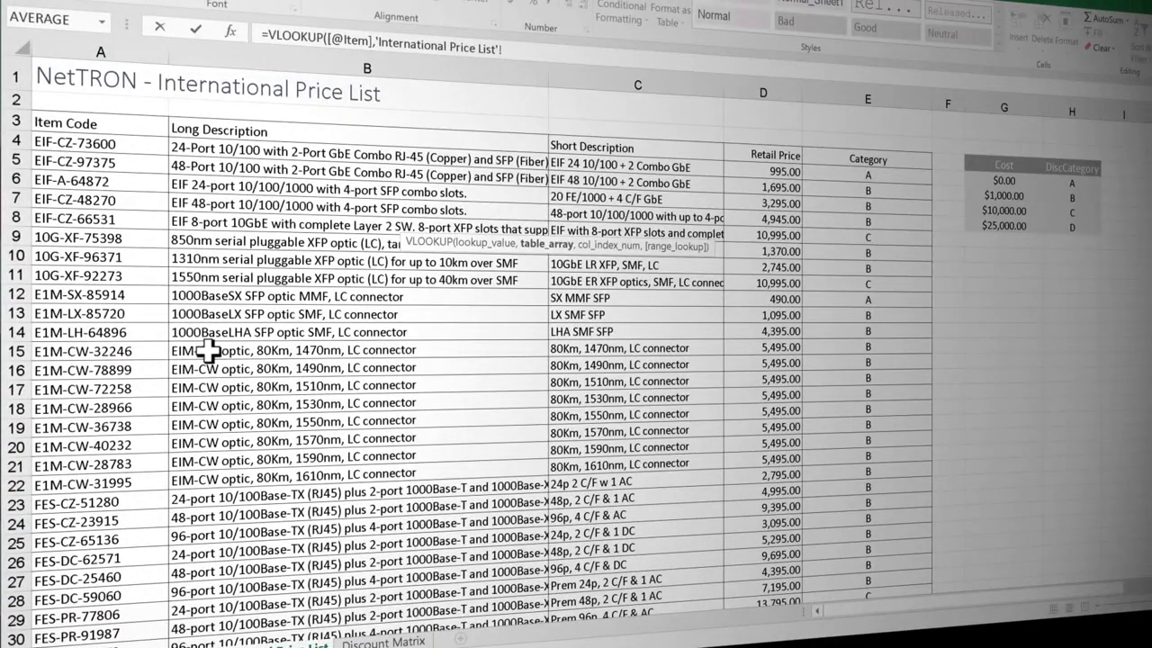
{"action": "left_click", "coordinate": [132, 149]}
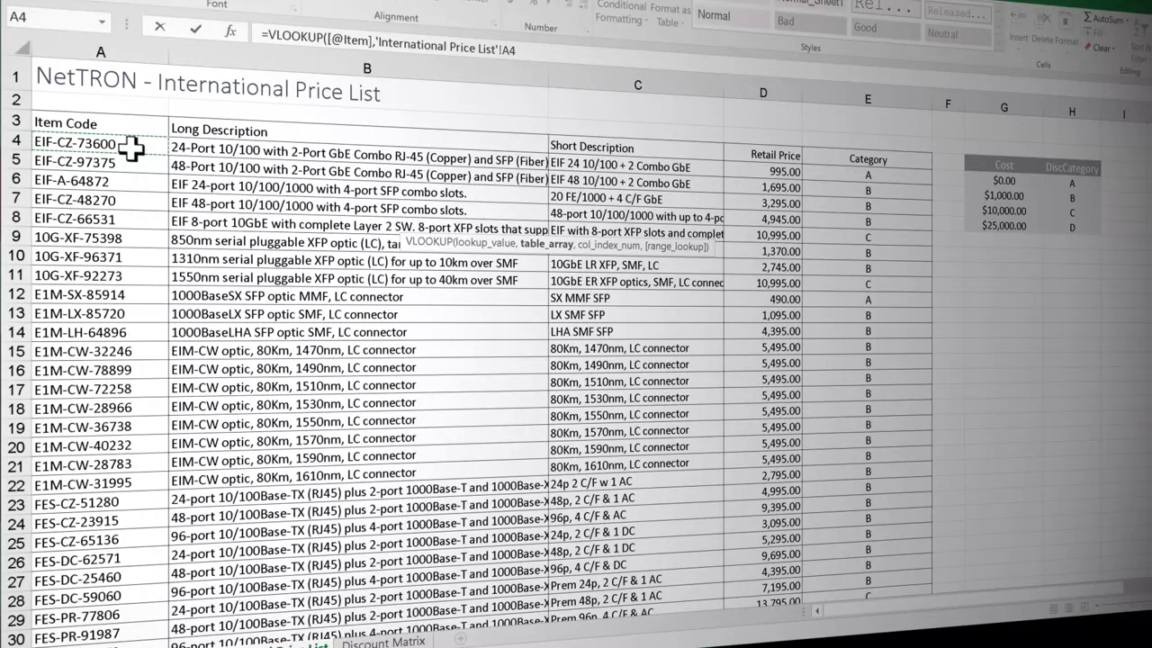
{"action": "key", "text": "ctrl+shift+Right"}
{"action": "key", "text": "ctrl+shift+Down"}
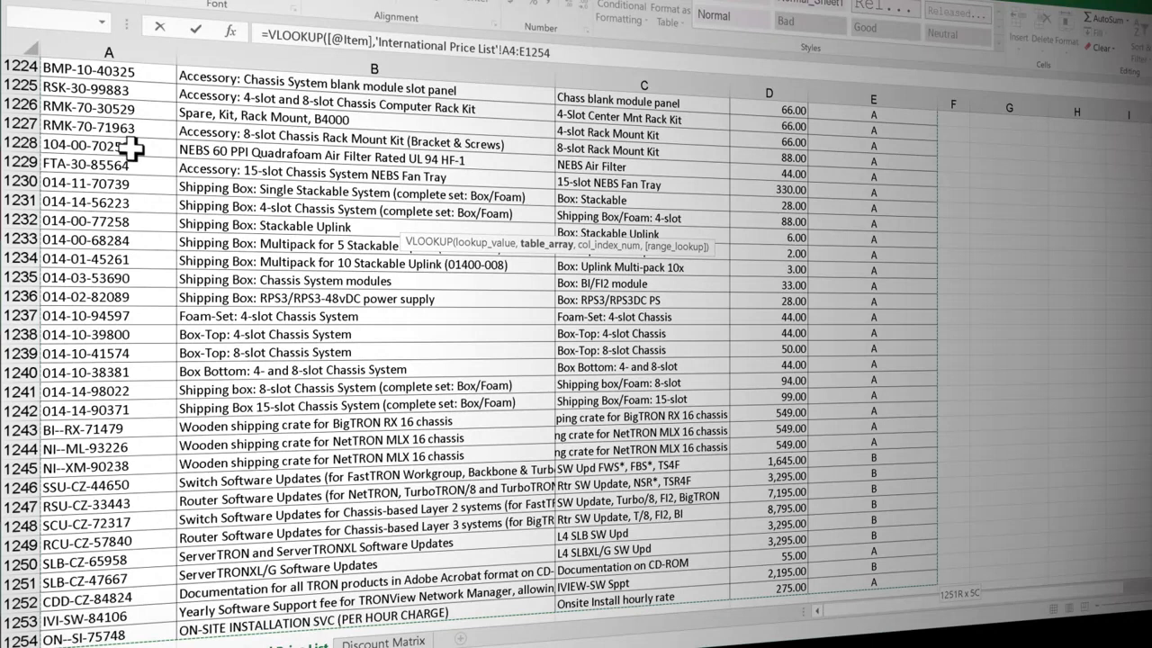
{"action": "key", "text": "F4"}
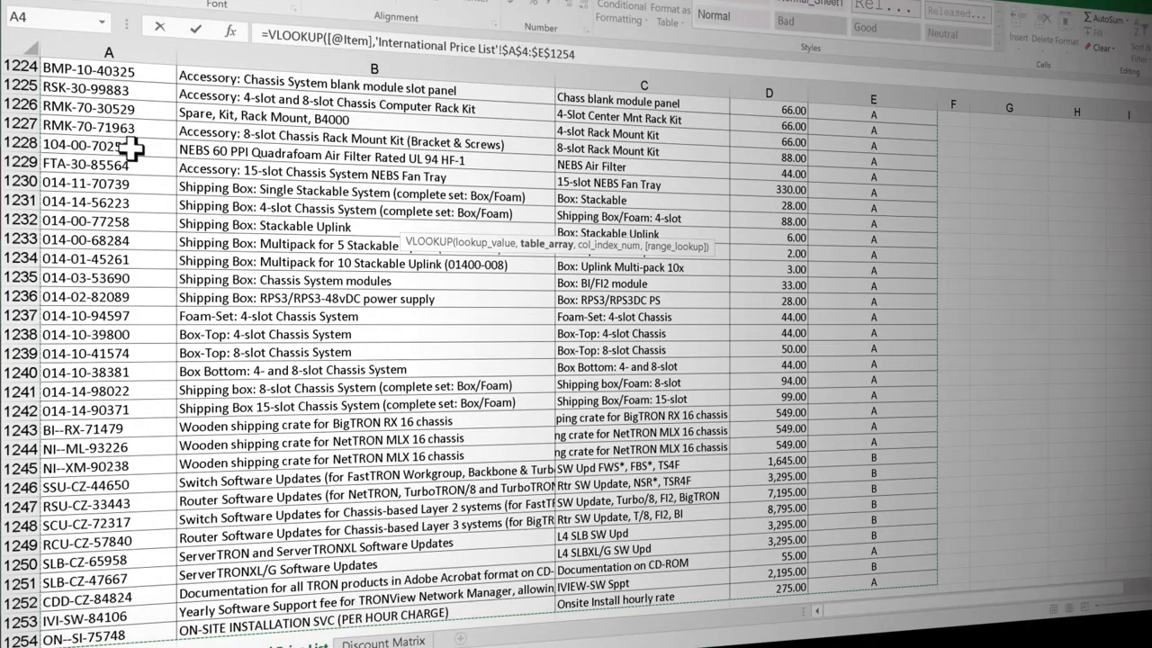
{"action": "type", "text": ","}
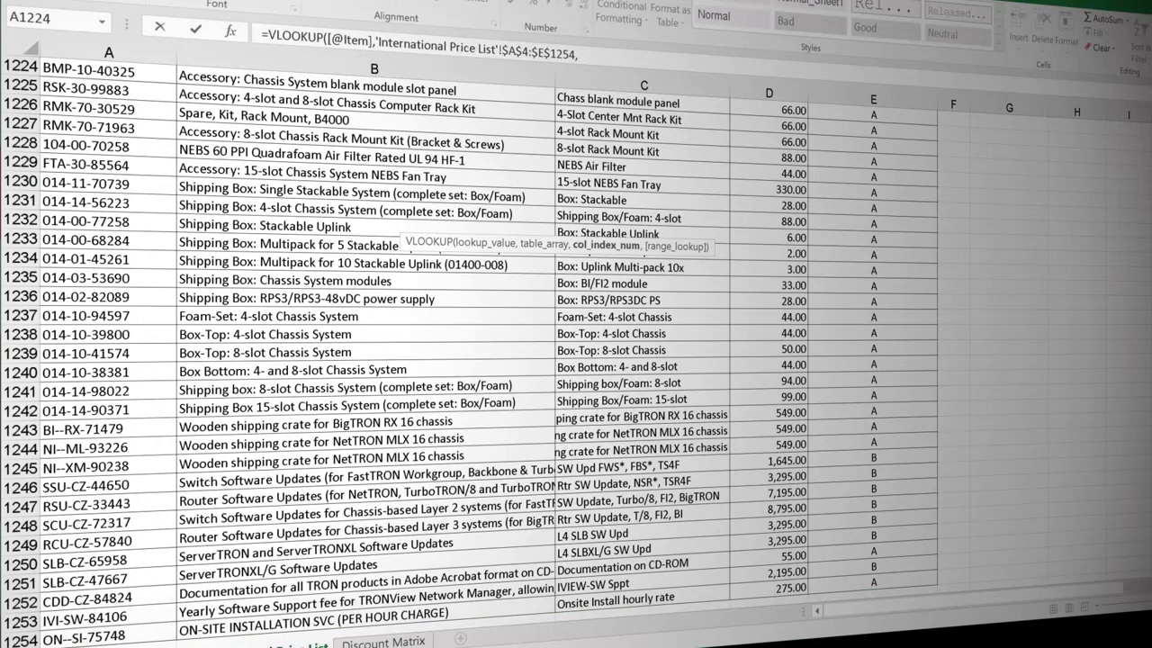
Step: Finish the VLOOKUP formula with column index 3 and FALSE for an exact match, and enter it
{"action": "scroll", "coordinate": [576, 351], "scroll_direction": "up", "scroll_amount": 20}
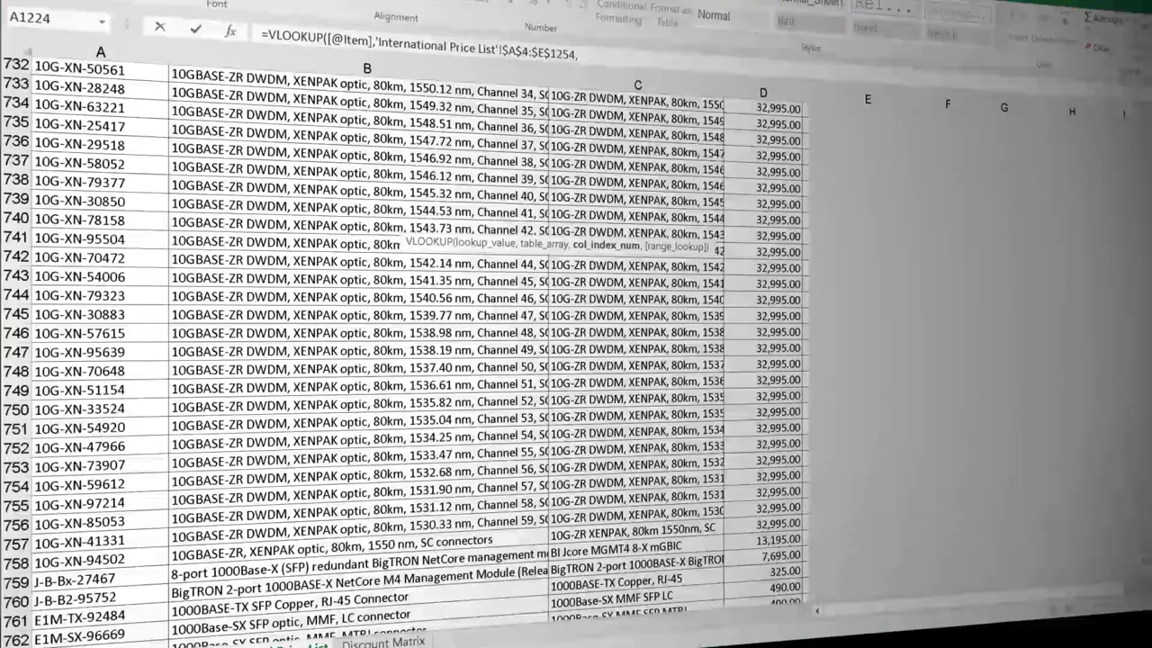
{"action": "scroll", "coordinate": [908, 160], "scroll_direction": "up", "scroll_amount": 20}
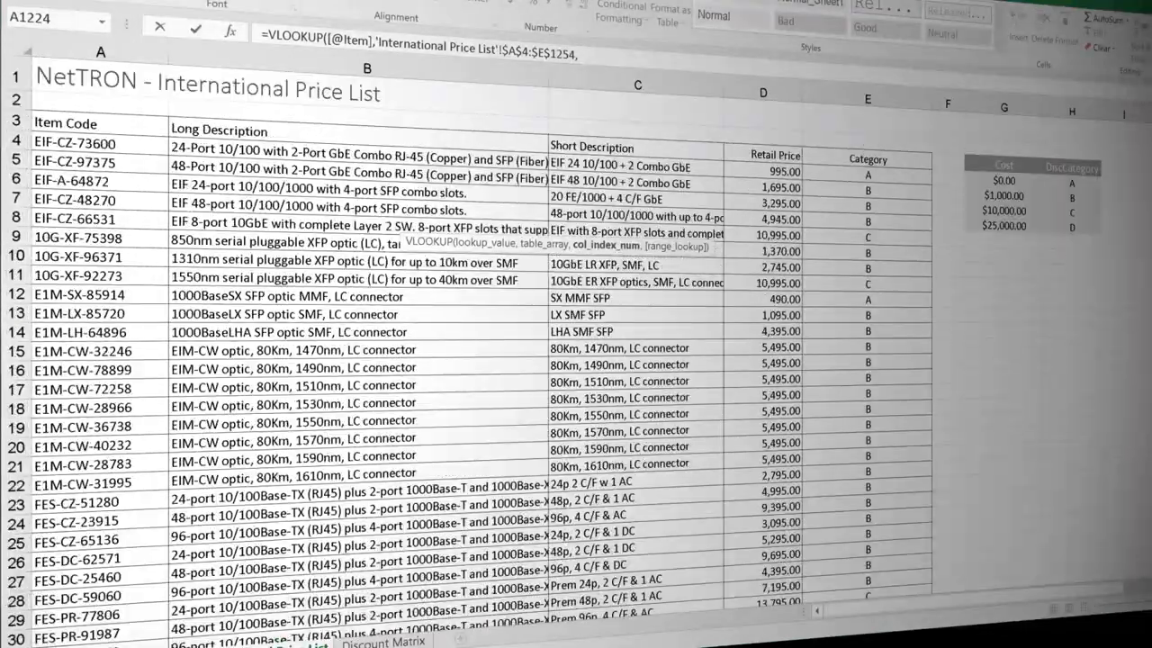
{"action": "left_click", "coordinate": [601, 55]}
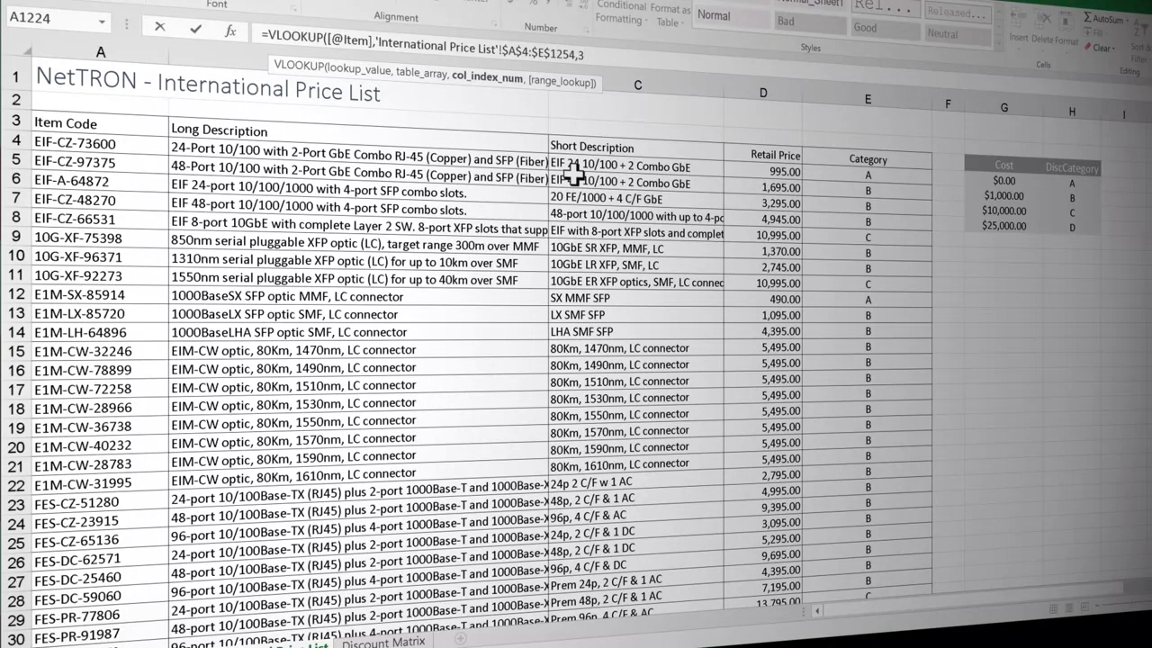
{"action": "type", "text": ","}
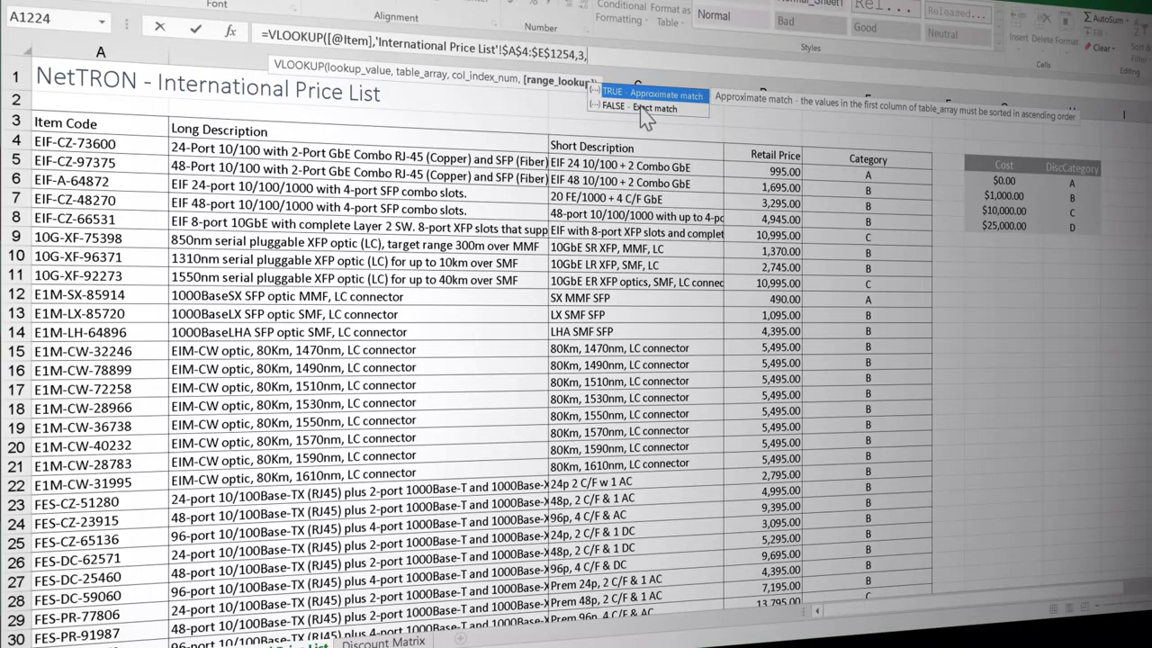
{"action": "double_click", "coordinate": [641, 109]}
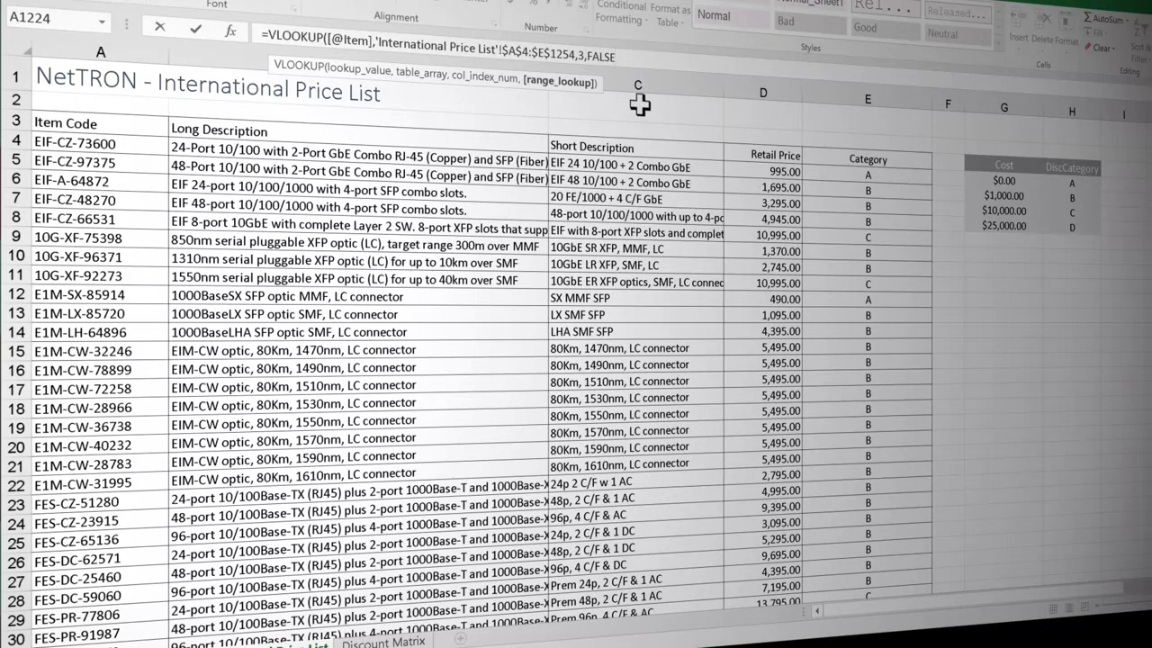
{"action": "type", "text": ")"}
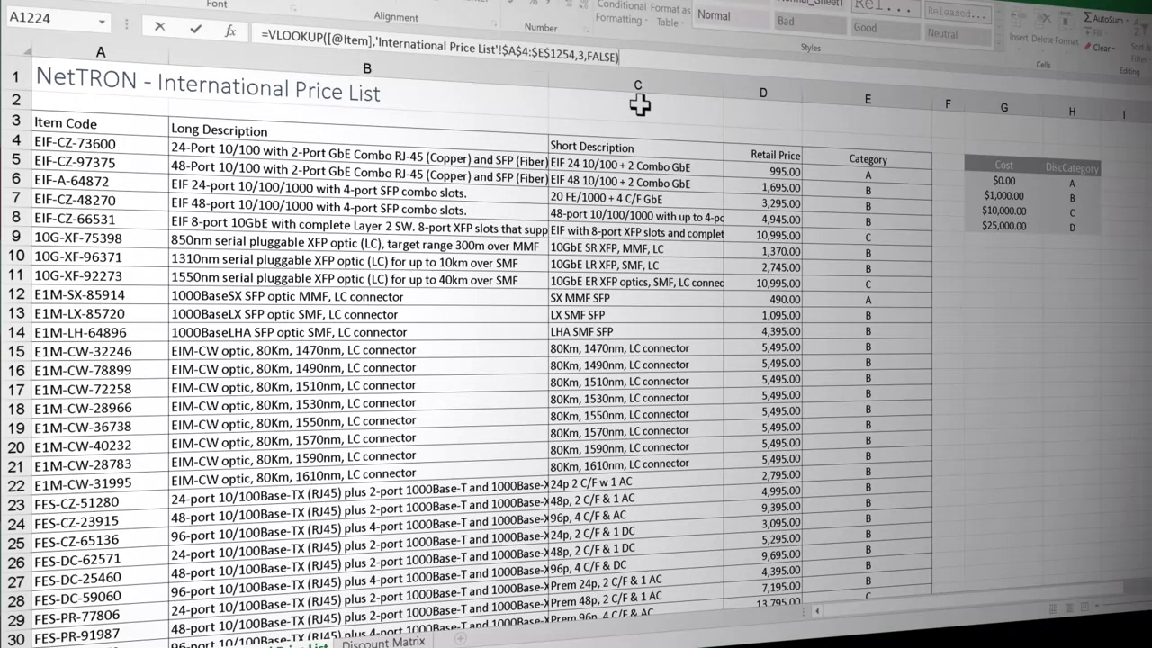
{"action": "key", "text": "Return"}
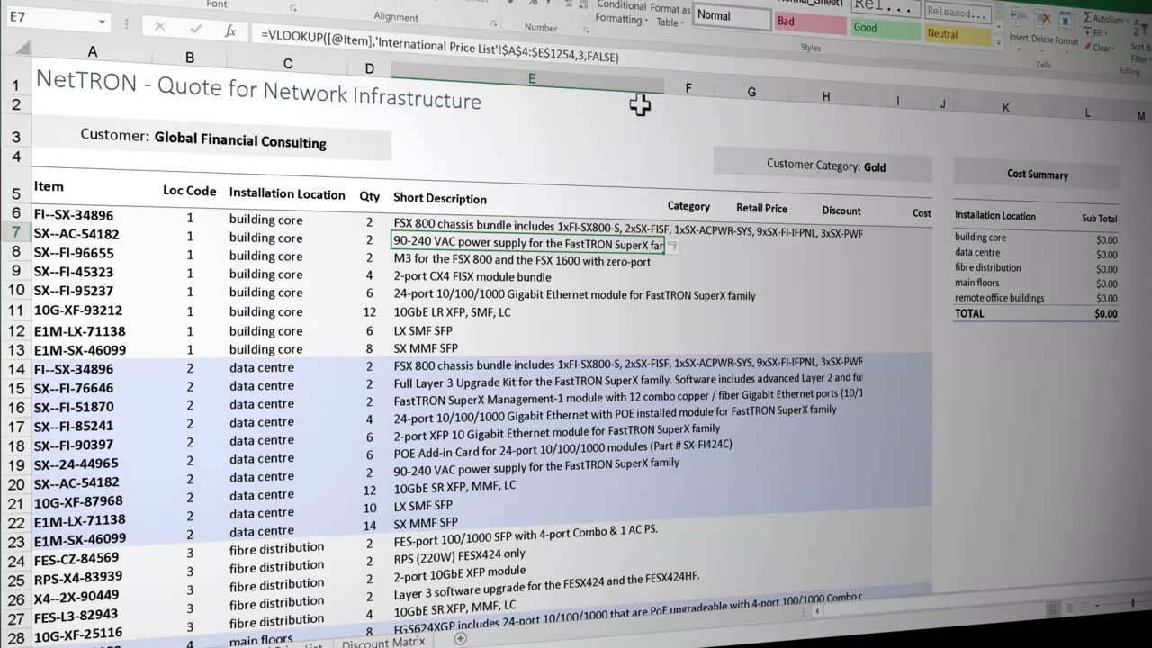
Step: Inspect the VLOOKUP formula in E6, then undo both the column autofill and the formula entry
{"action": "left_click", "coordinate": [580, 226]}
{"action": "double_click", "coordinate": [580, 226]}
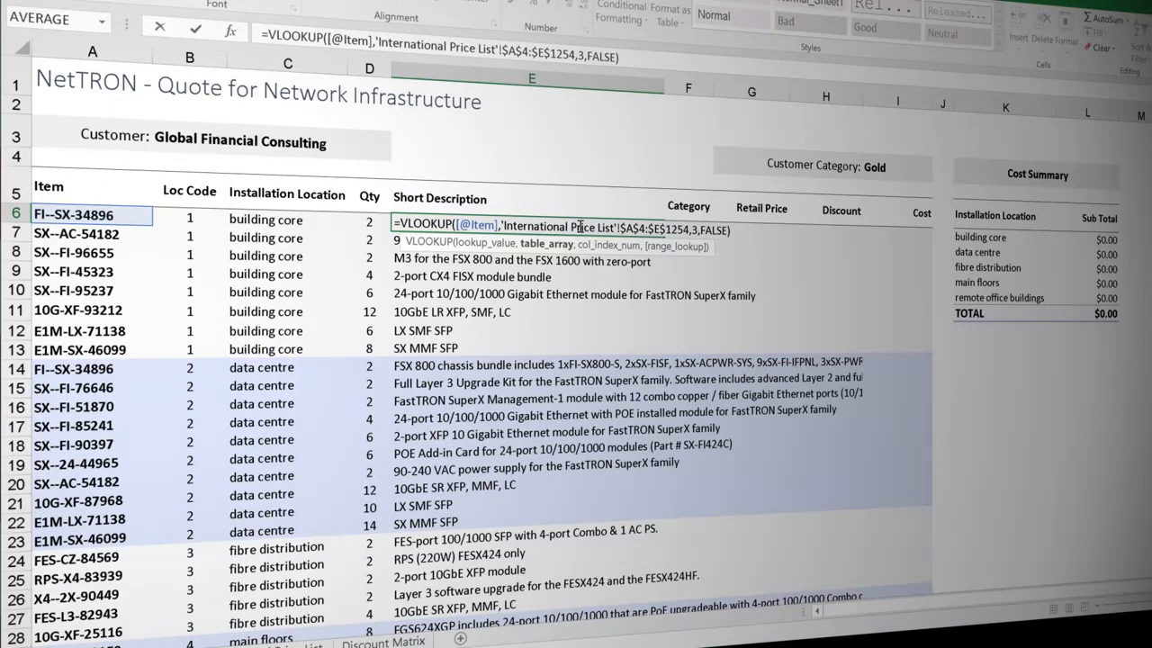
{"action": "key", "text": "ctrl+Return"}
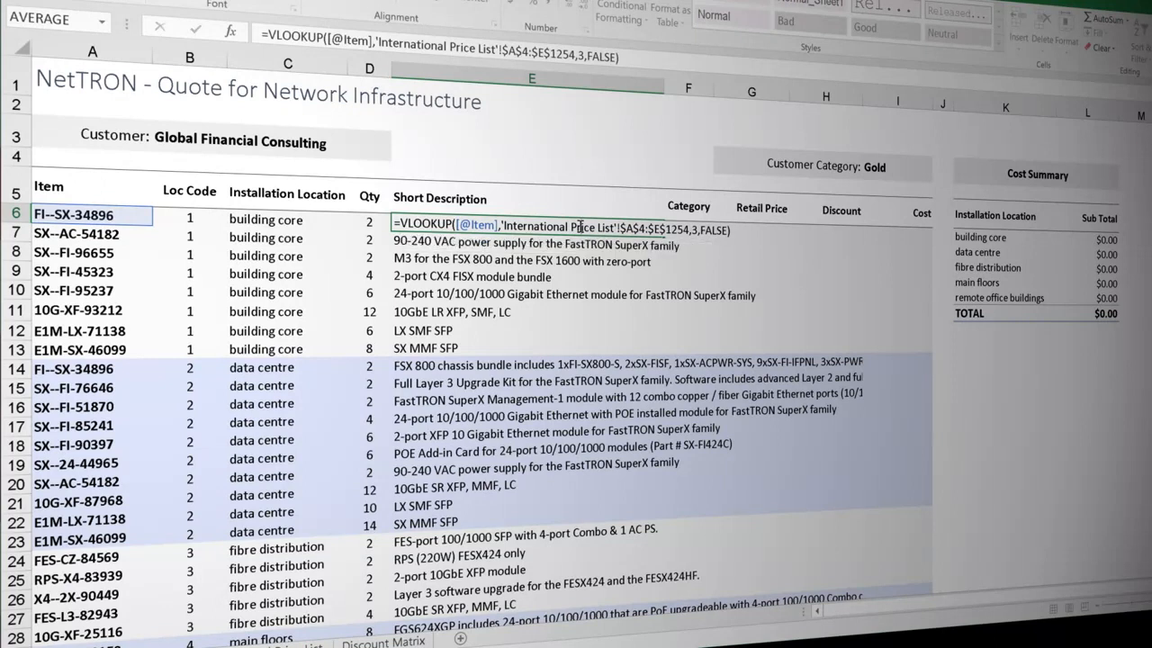
{"action": "key", "text": "ctrl+z"}
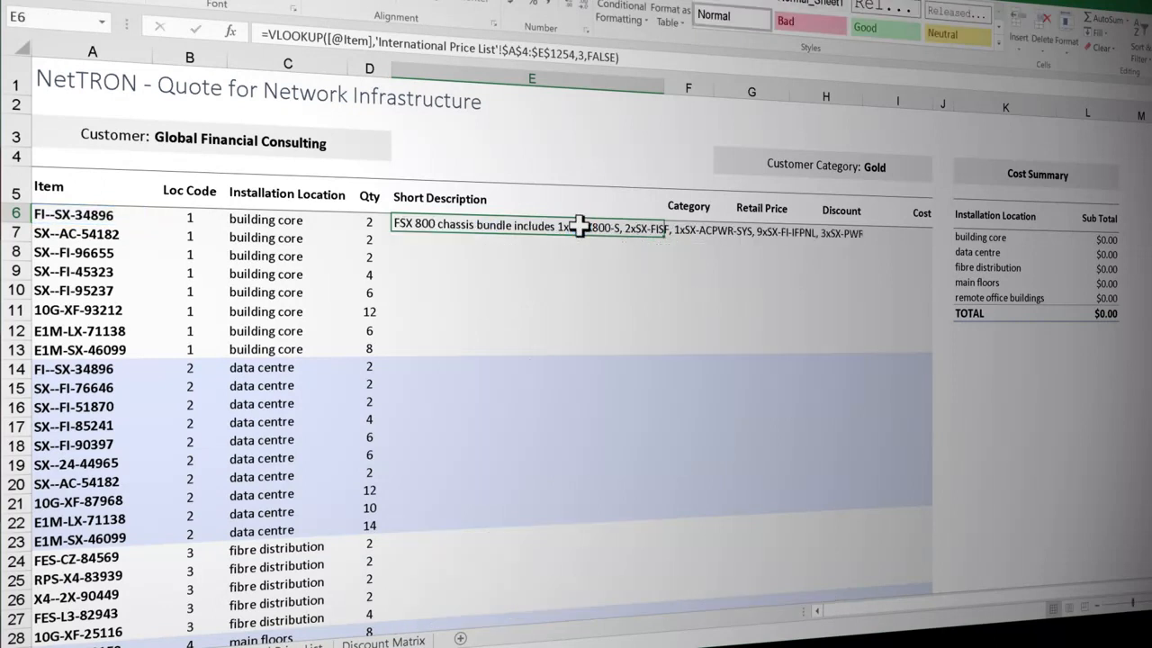
{"action": "key", "text": "ctrl+z"}
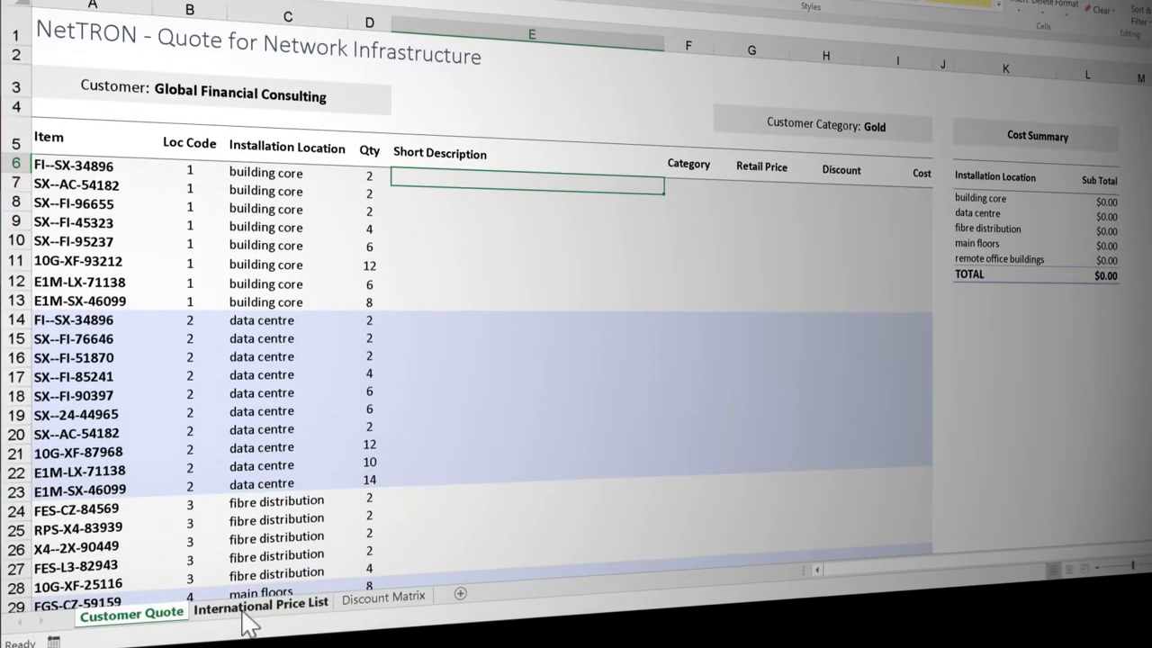
Step: Convert the International Price List data in $A$3:$E$1254 into a table with headers
{"action": "left_click", "coordinate": [248, 612]}
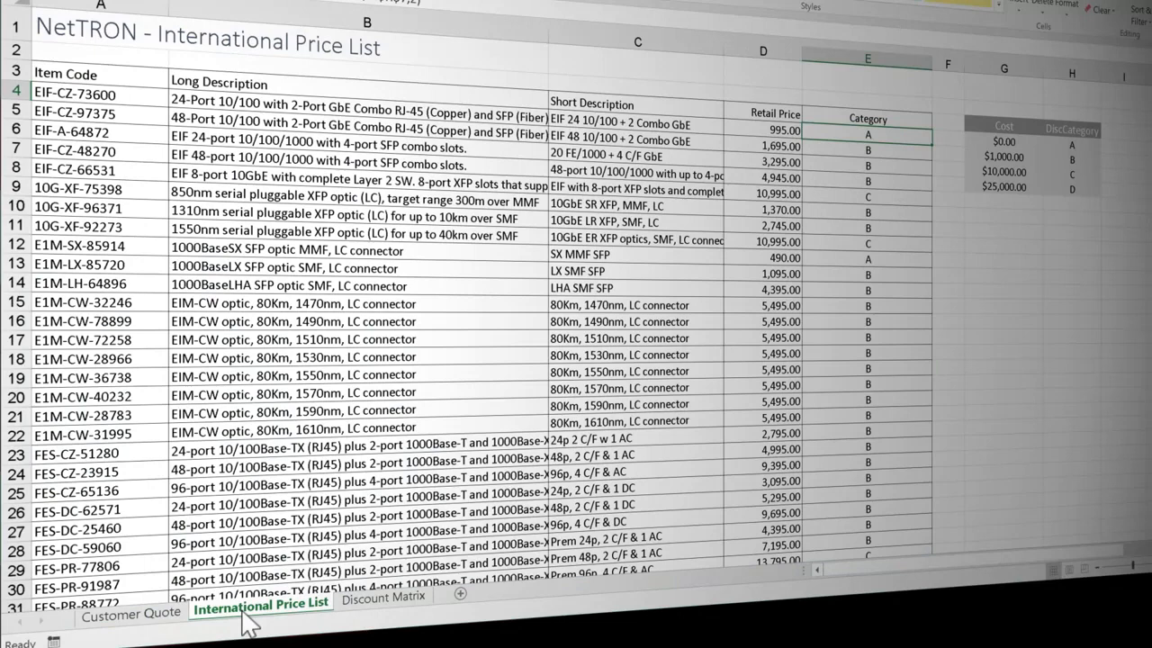
{"action": "left_click", "coordinate": [322, 167]}
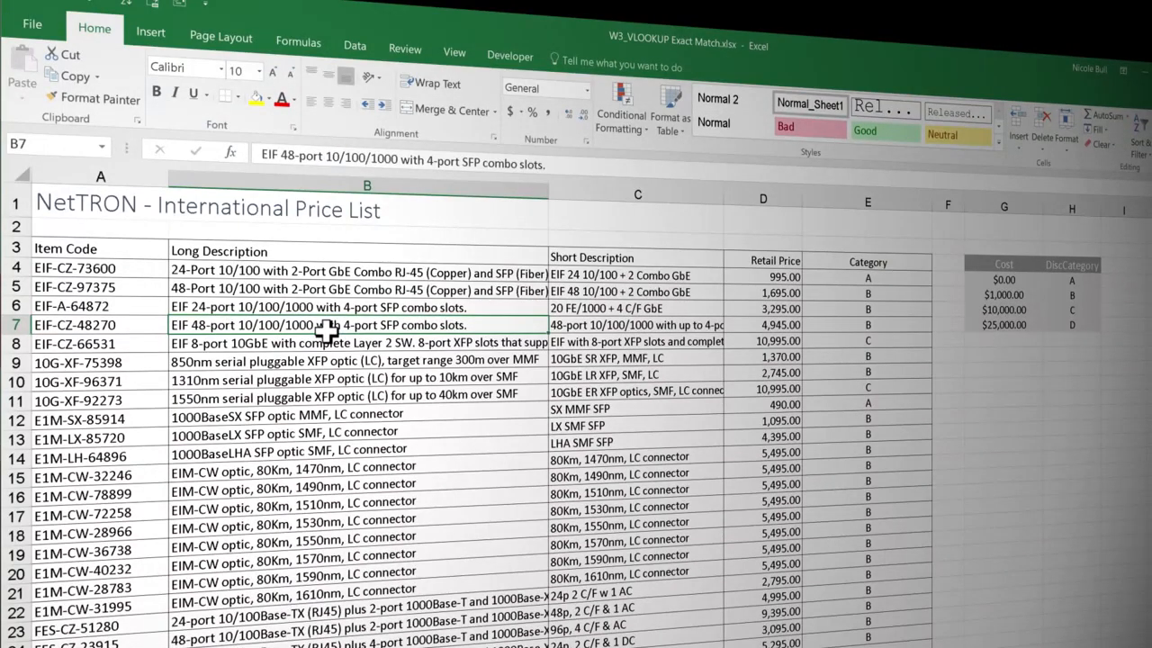
{"action": "left_click", "coordinate": [151, 36]}
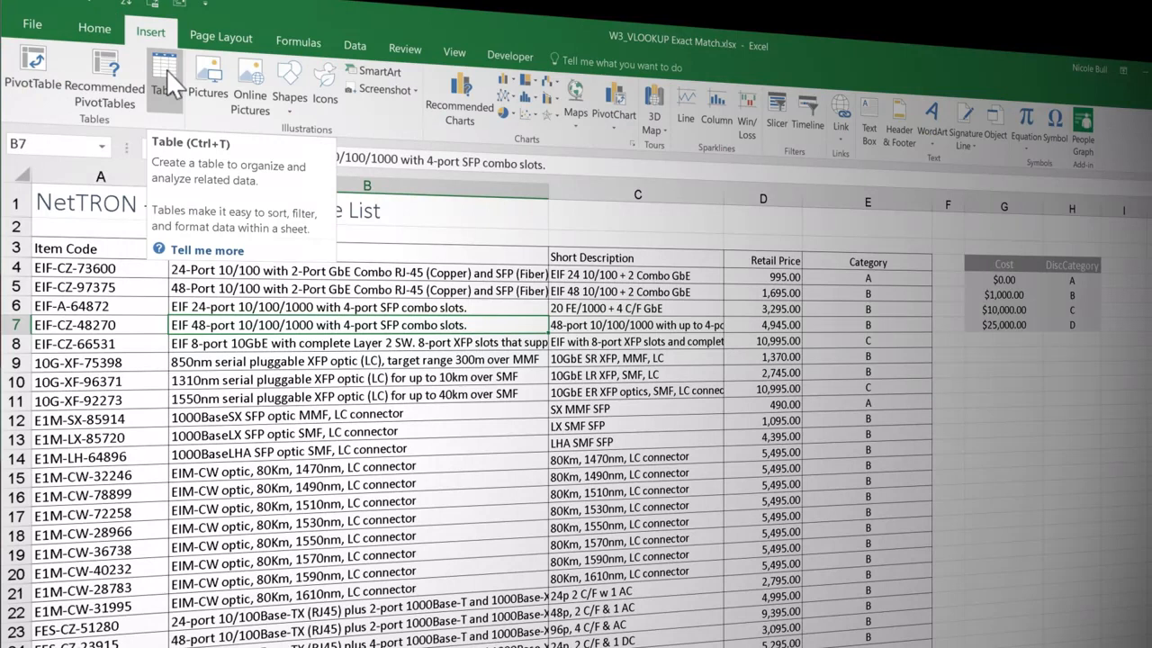
{"action": "left_click", "coordinate": [167, 72]}
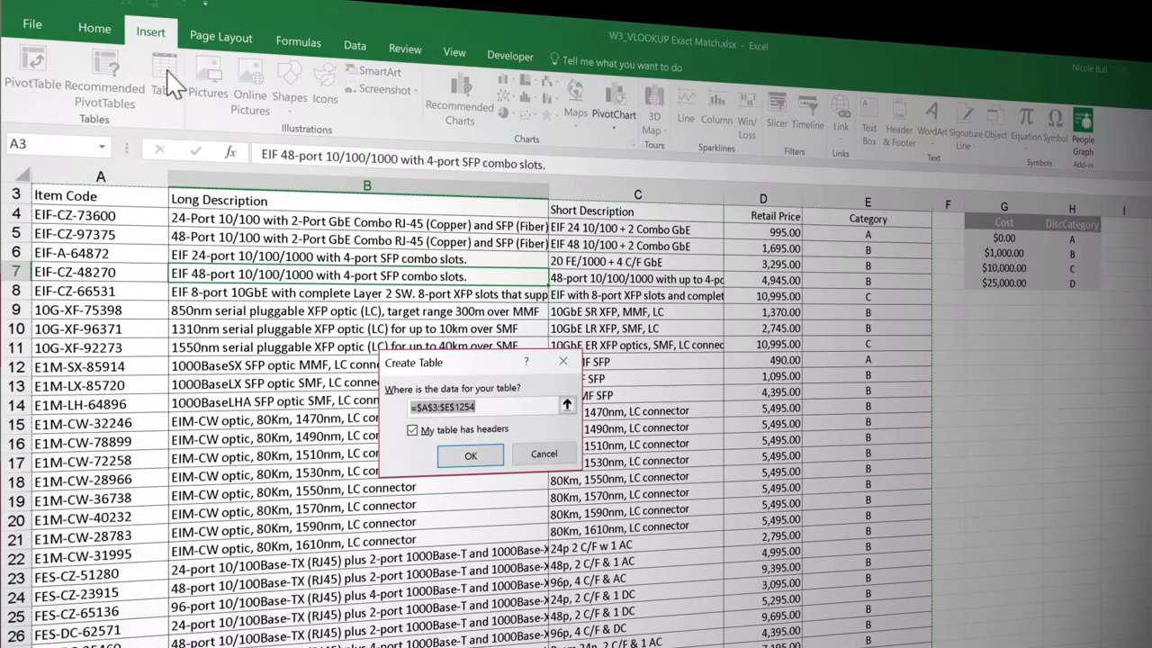
{"action": "left_click", "coordinate": [469, 455]}
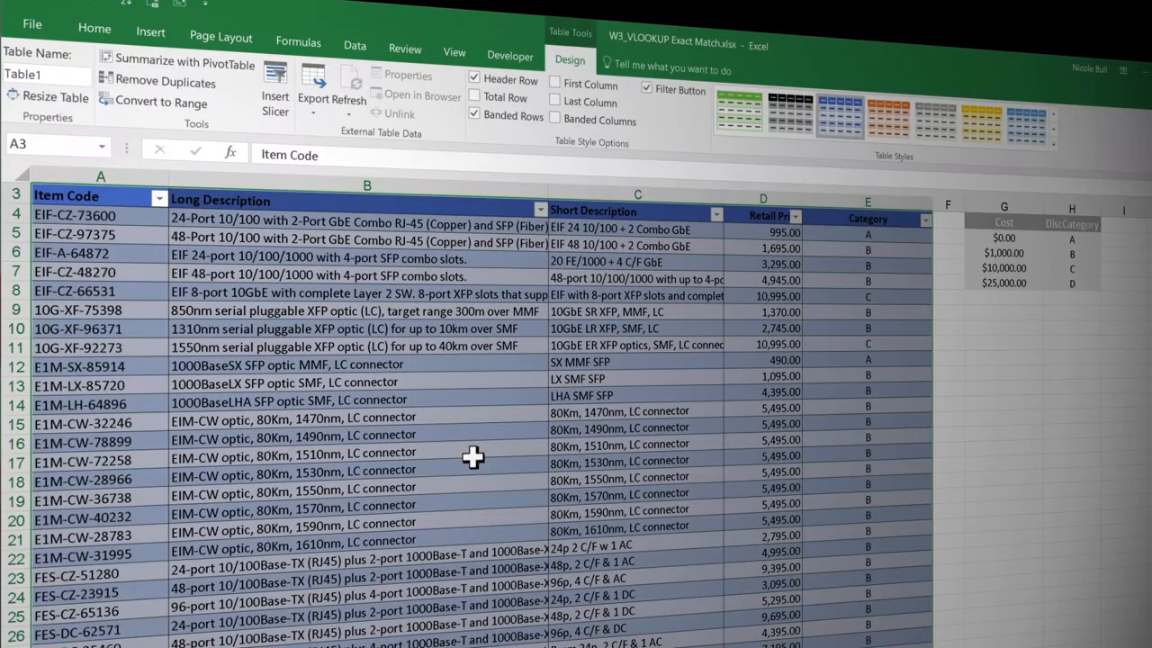
Step: Rename the new price list table as parts
{"action": "scroll", "coordinate": [472, 457], "scroll_direction": "up", "scroll_amount": 1}
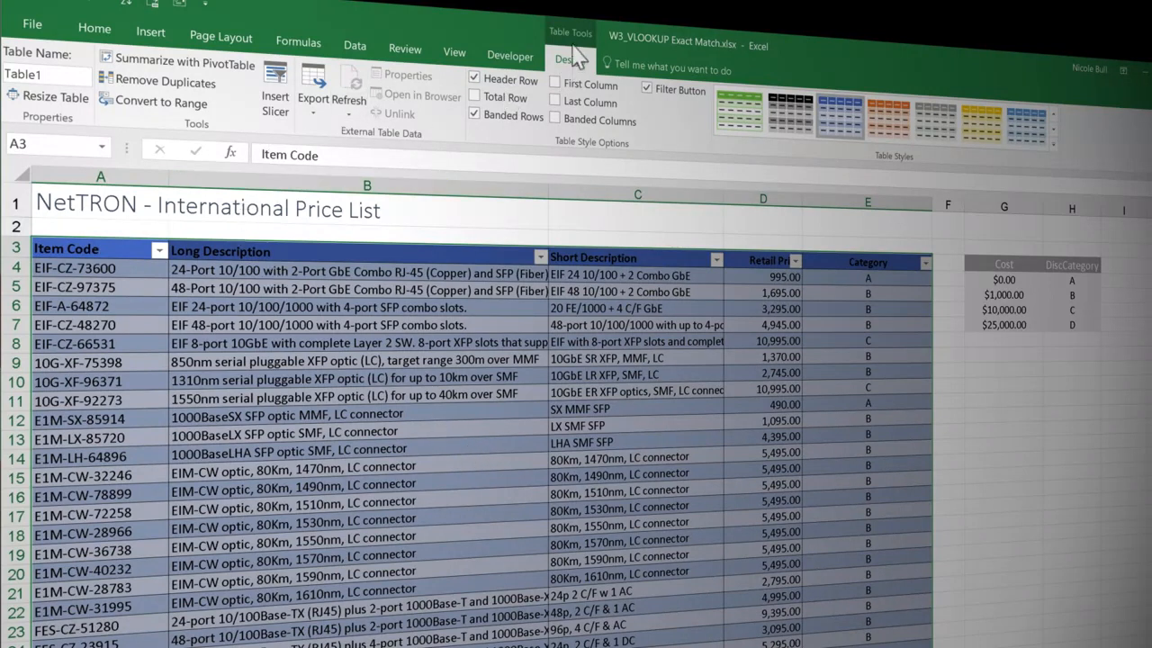
{"action": "left_click", "coordinate": [52, 76]}
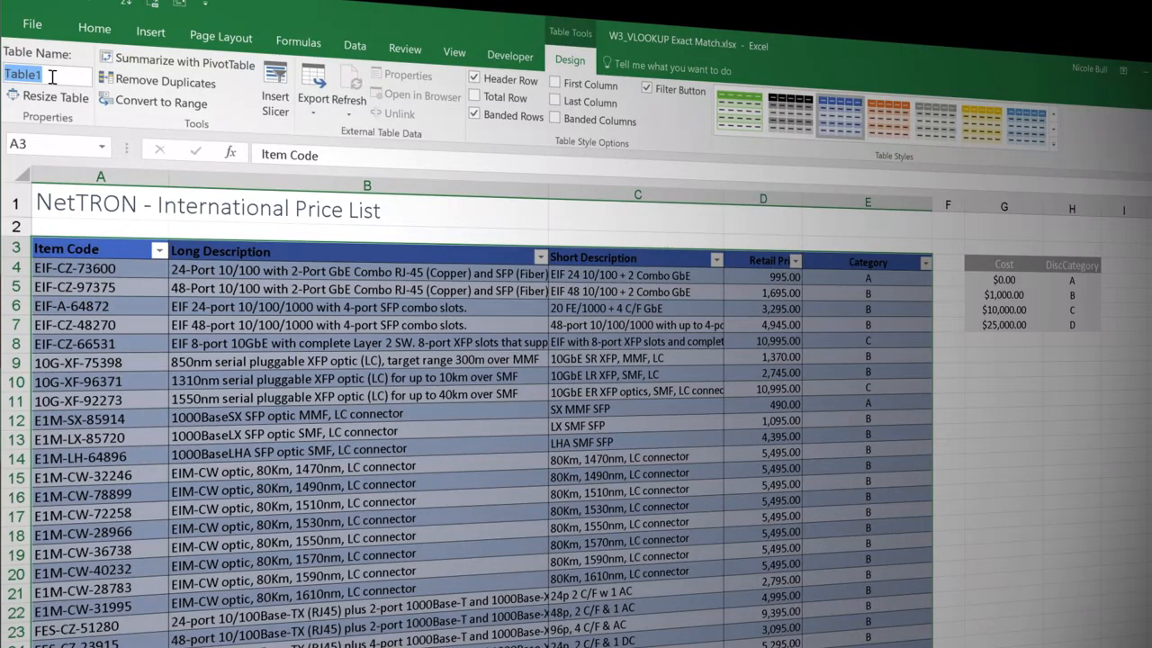
{"action": "type", "text": "parts"}
{"action": "left_click", "coordinate": [232, 329]}
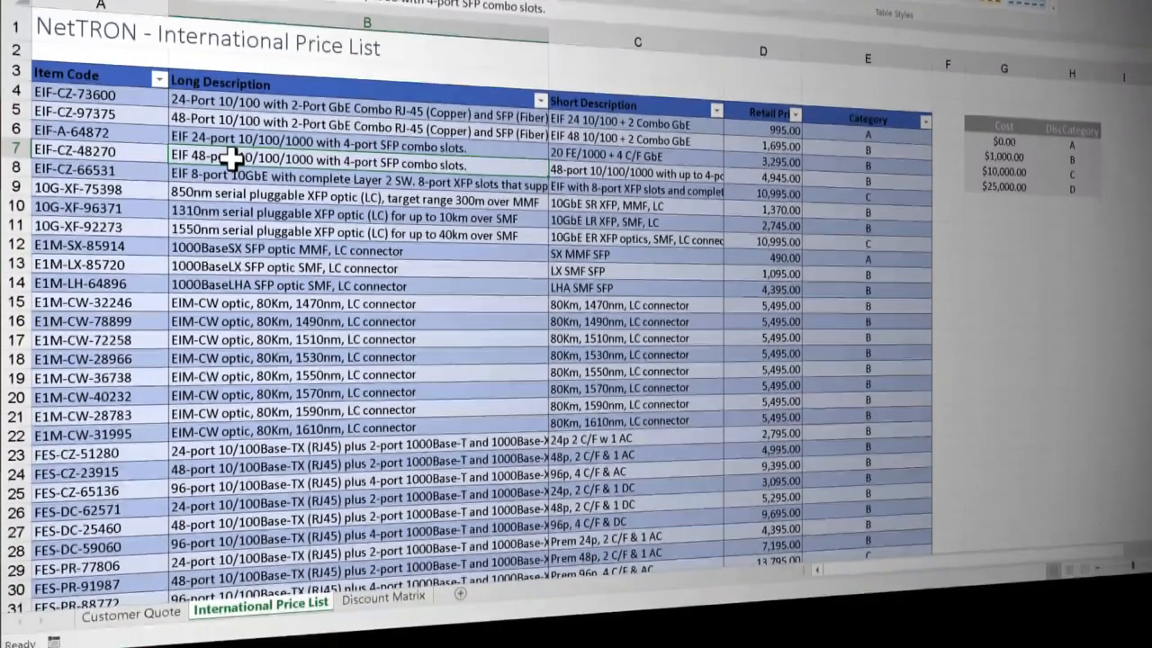
{"action": "left_click", "coordinate": [133, 615]}
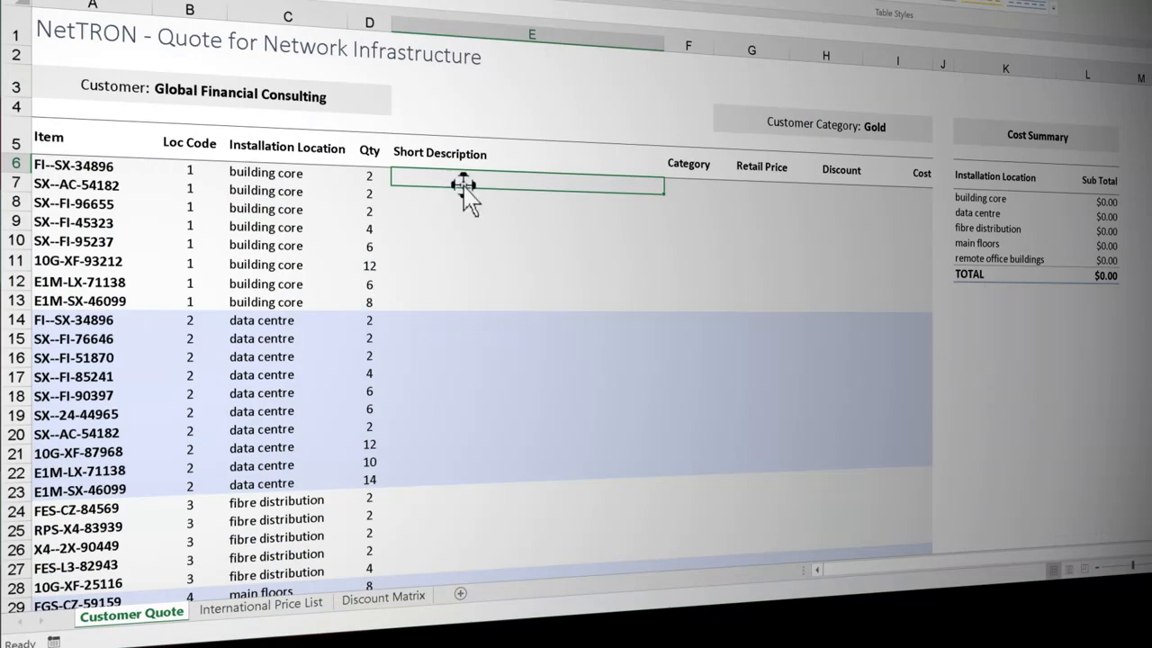
{"action": "type", "text": "=vl"}
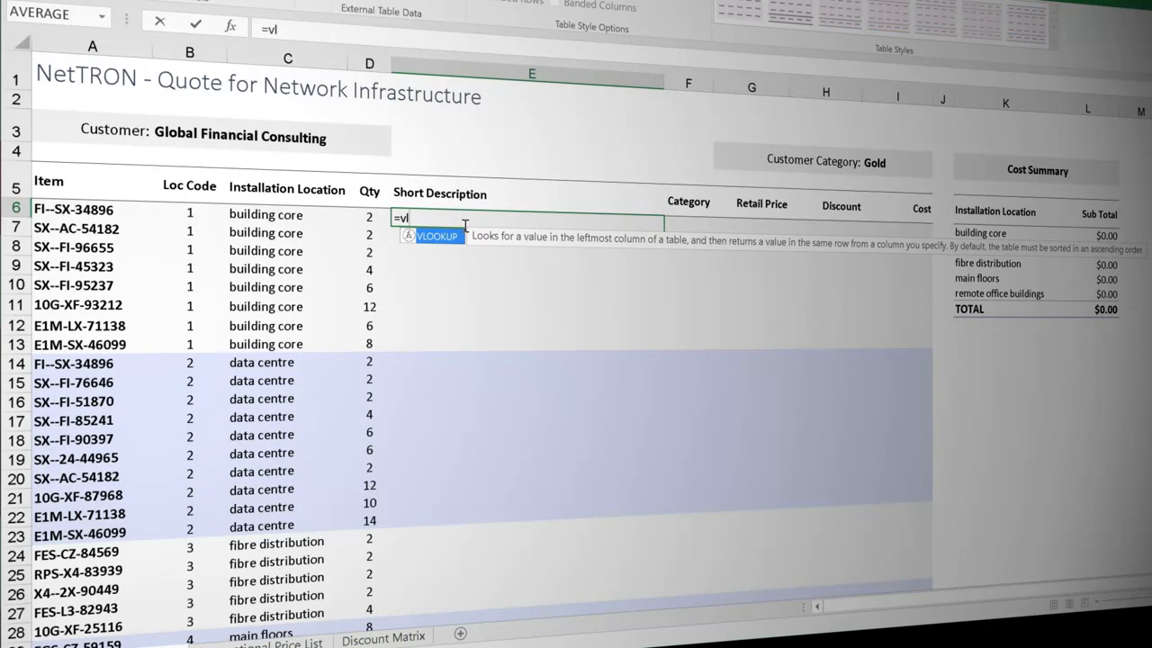
{"action": "key", "text": "Tab"}
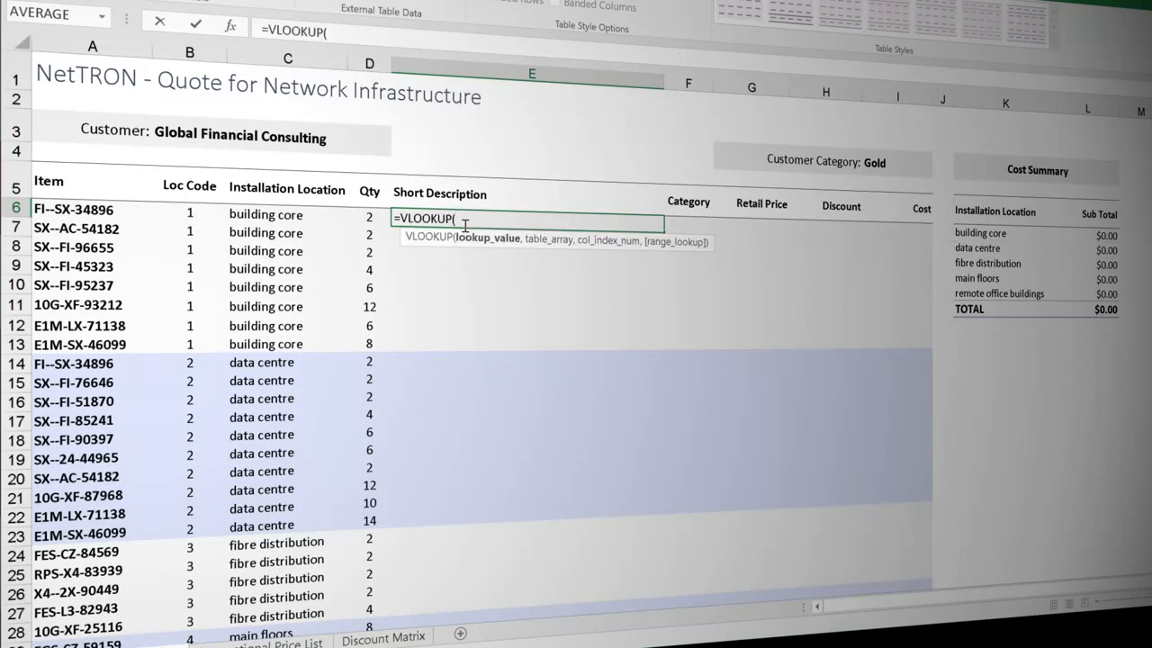
{"action": "left_click", "coordinate": [122, 210]}
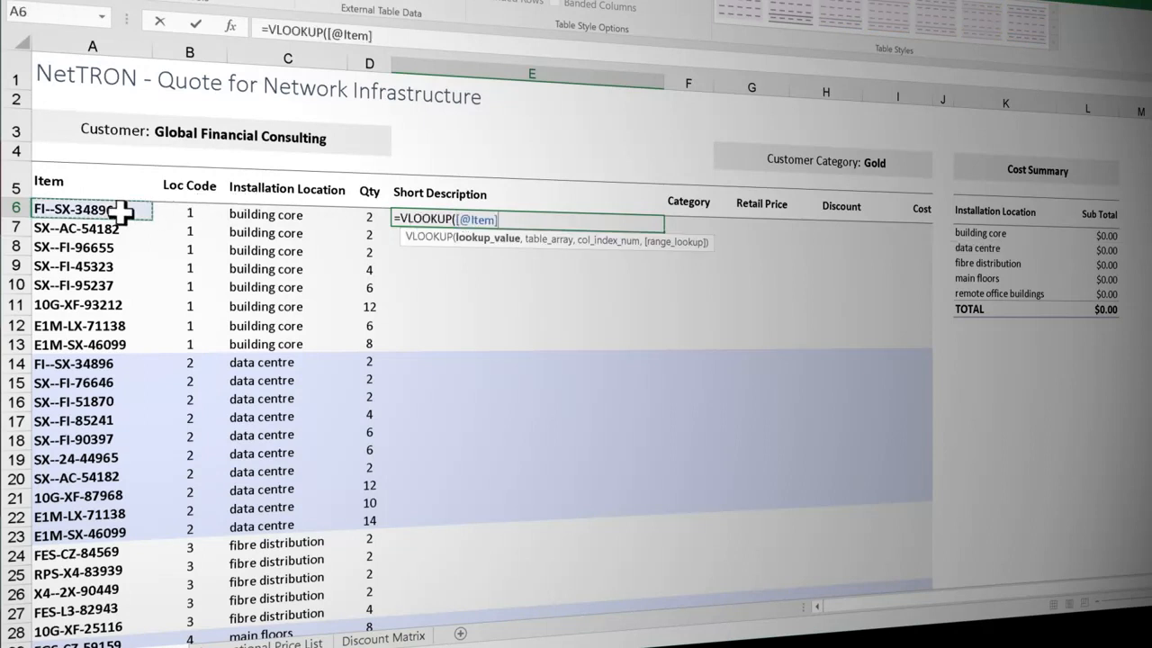
{"action": "type", "text": ","}
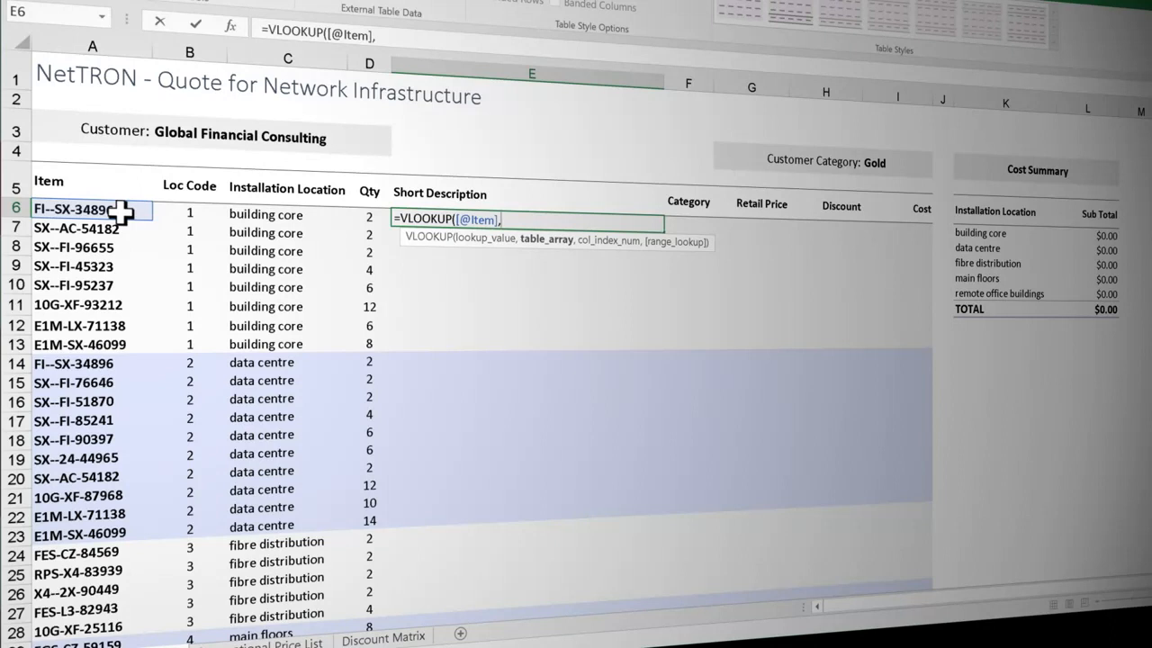
{"action": "type", "text": "p"}
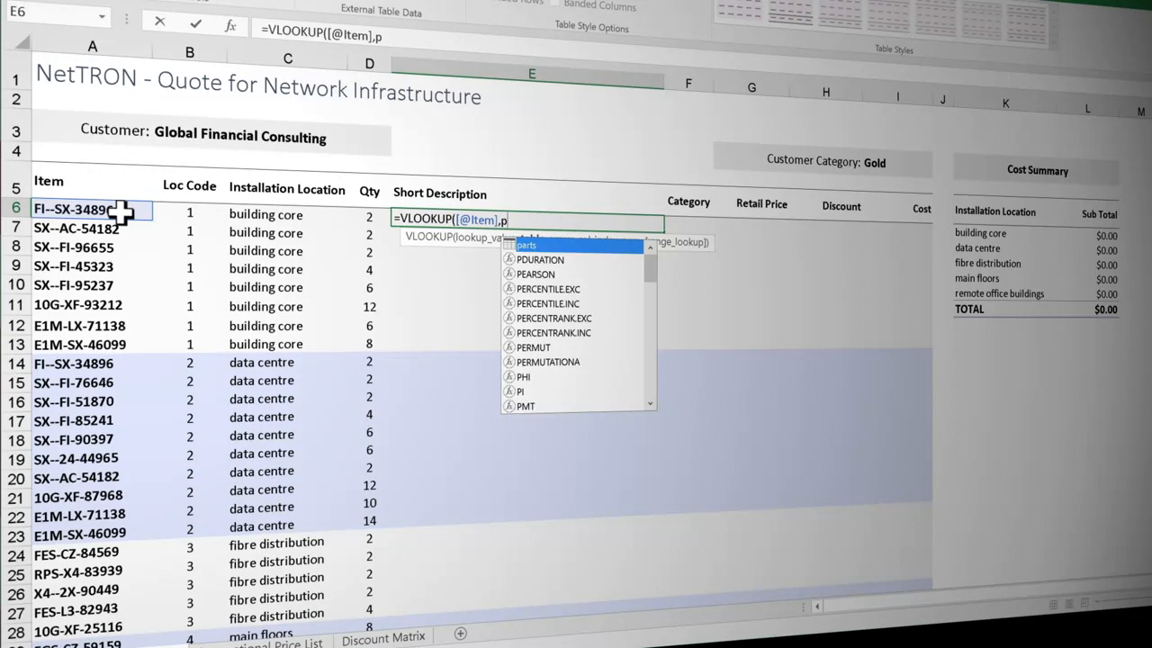
{"action": "key", "text": "Tab"}
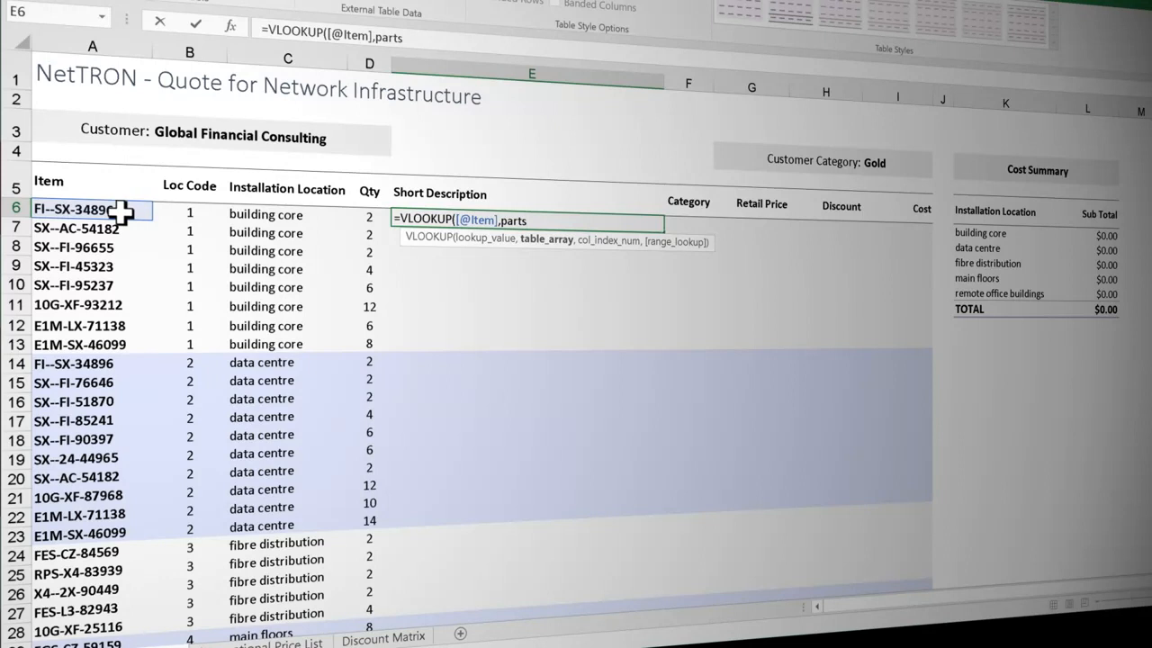
{"action": "type", "text": ","}
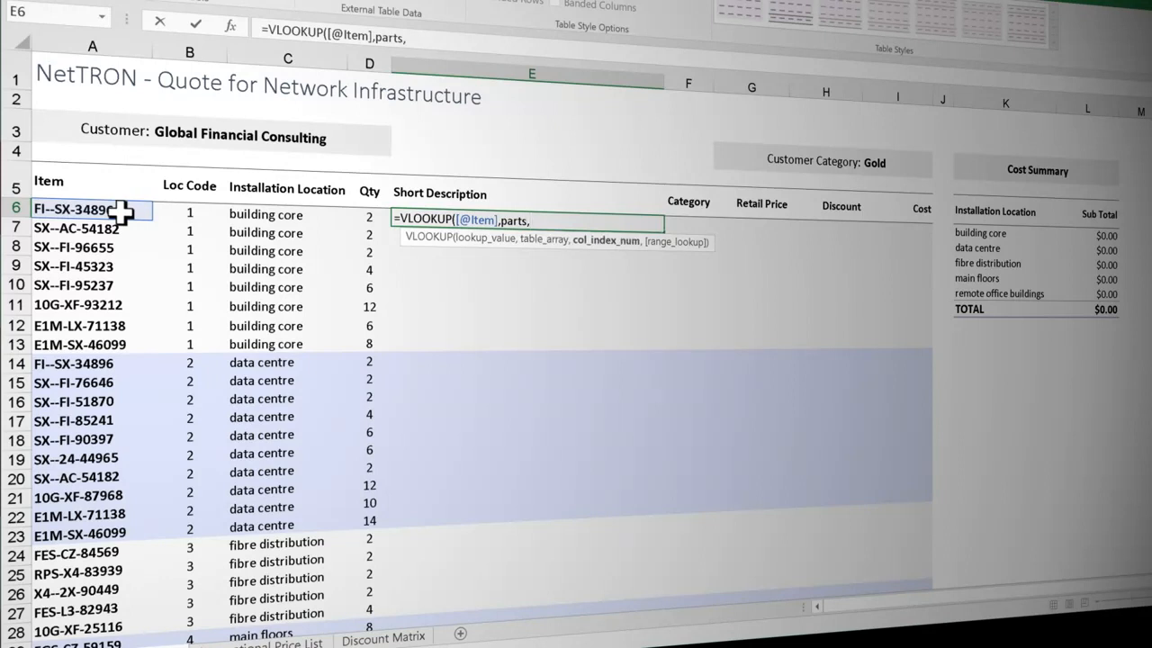
{"action": "type", "text": "3,"}
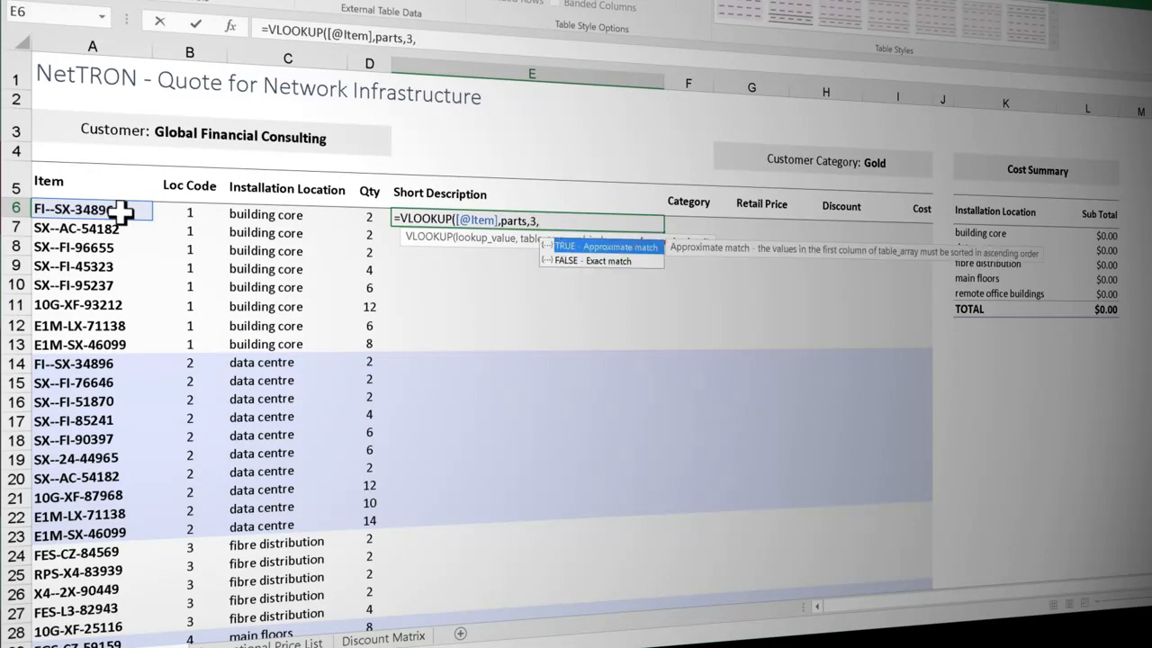
{"action": "double_click", "coordinate": [591, 261]}
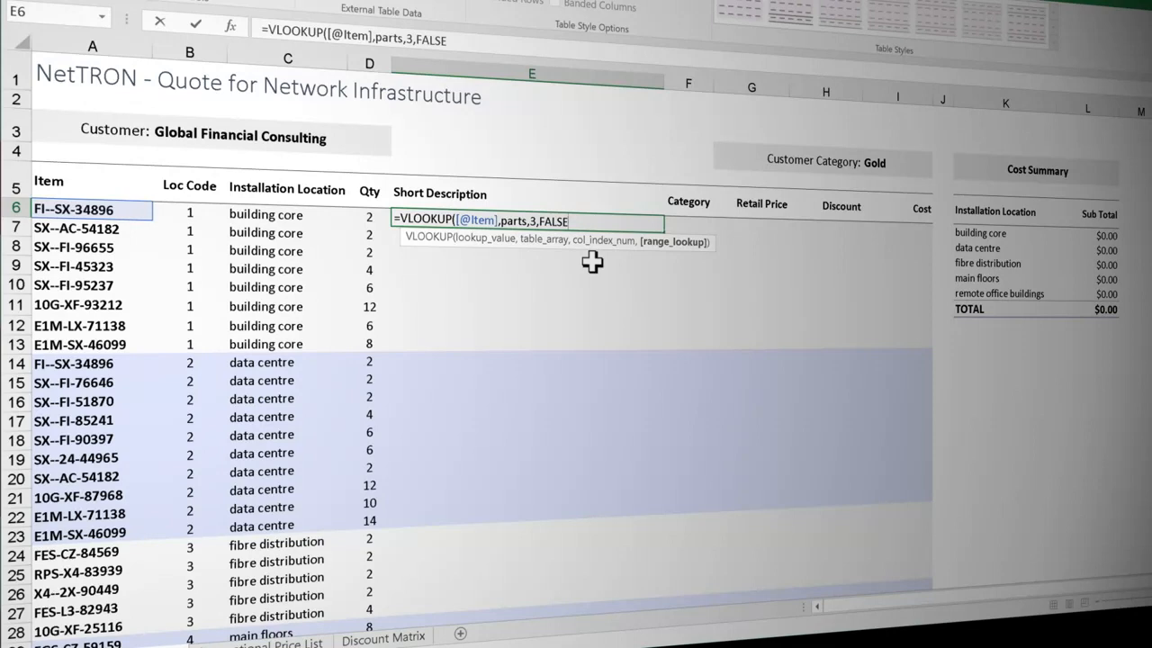
{"action": "type", "text": ")"}
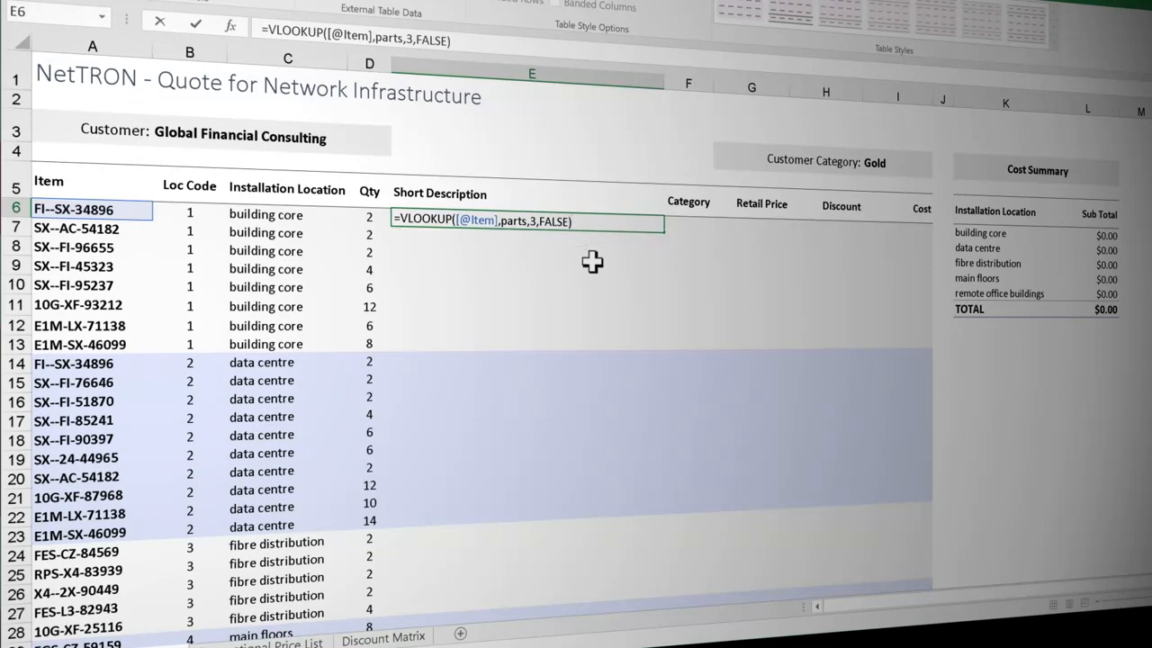
{"action": "key", "text": "Return"}
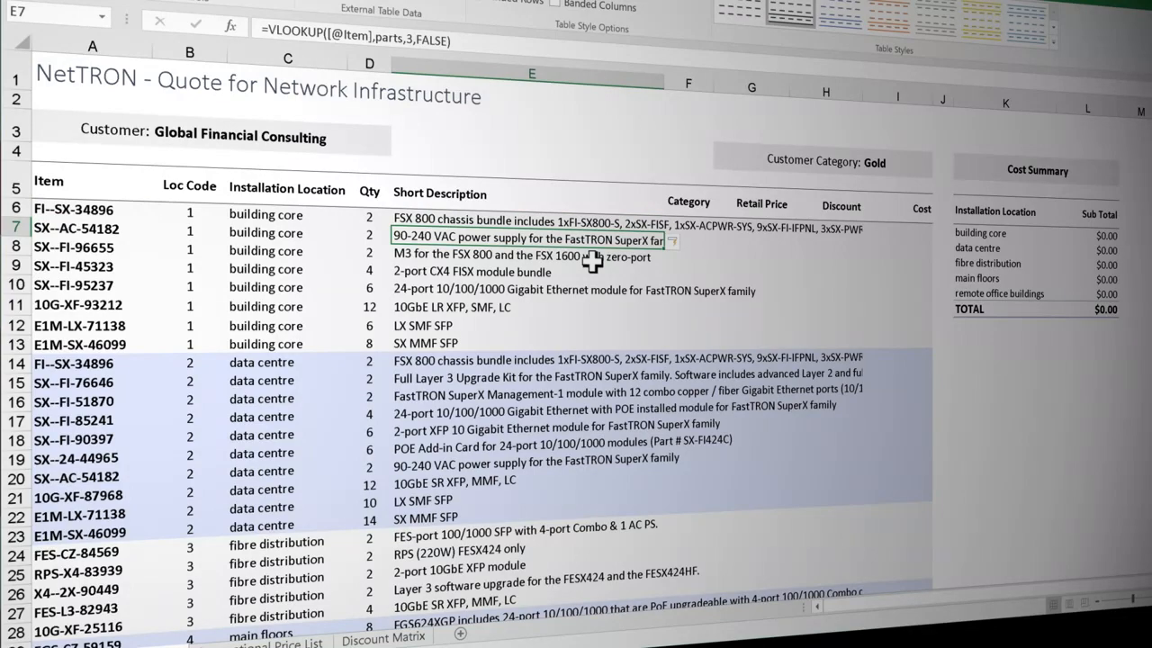
{"action": "left_click", "coordinate": [690, 224]}
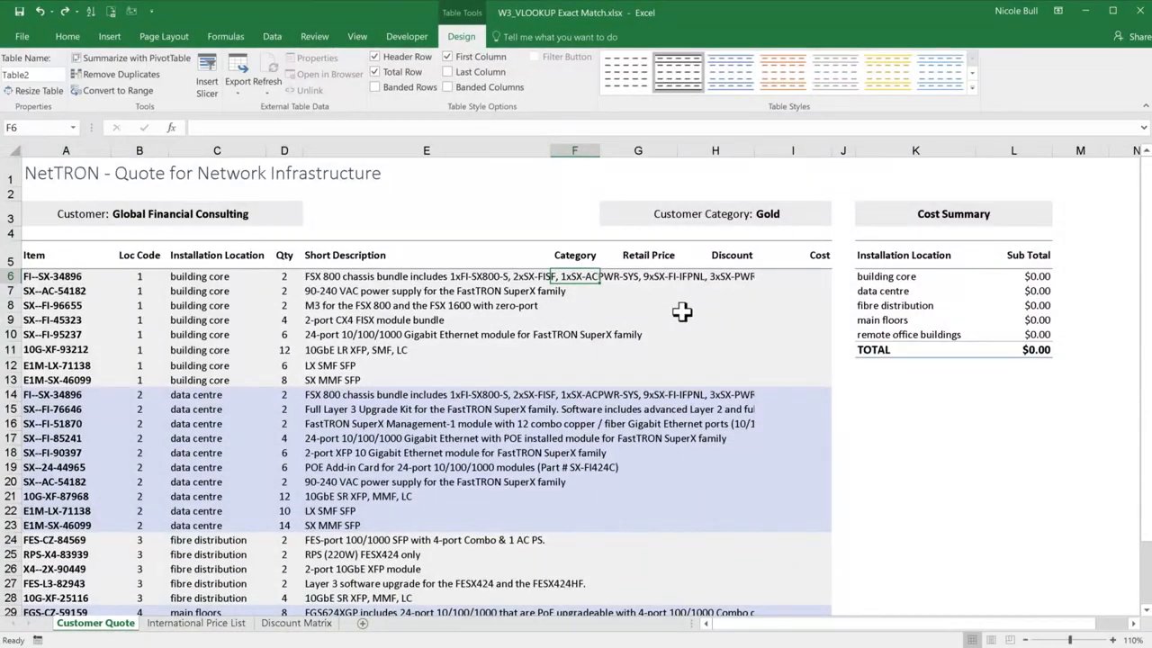
{"action": "type", "text": "=vl"}
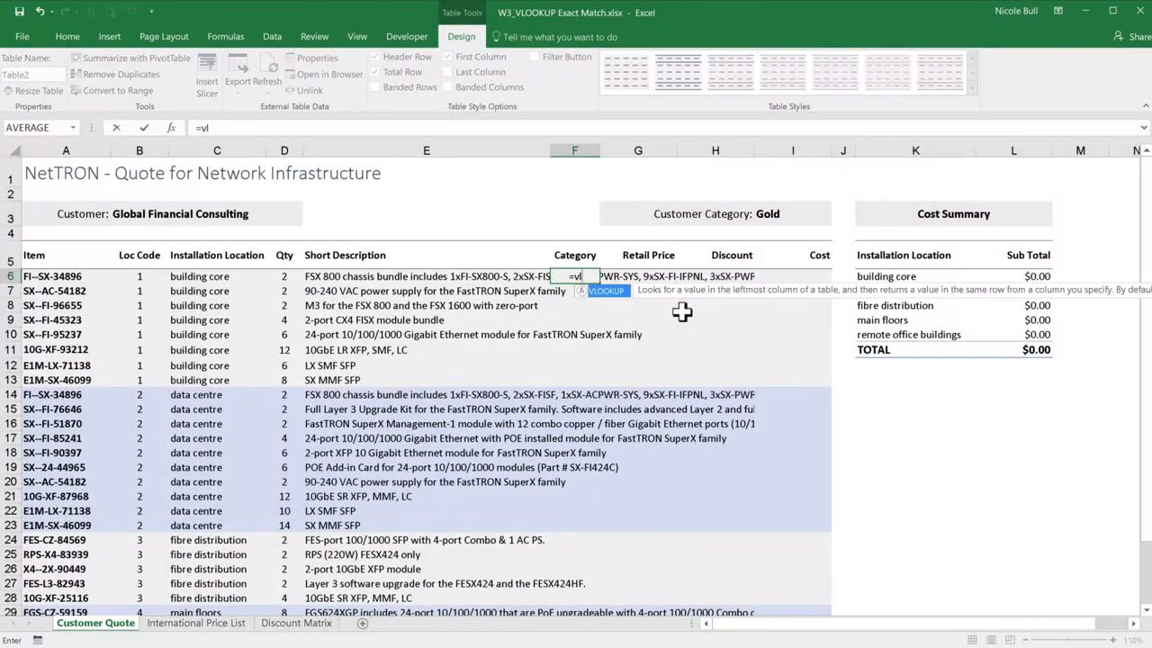
{"action": "key", "text": "Tab"}
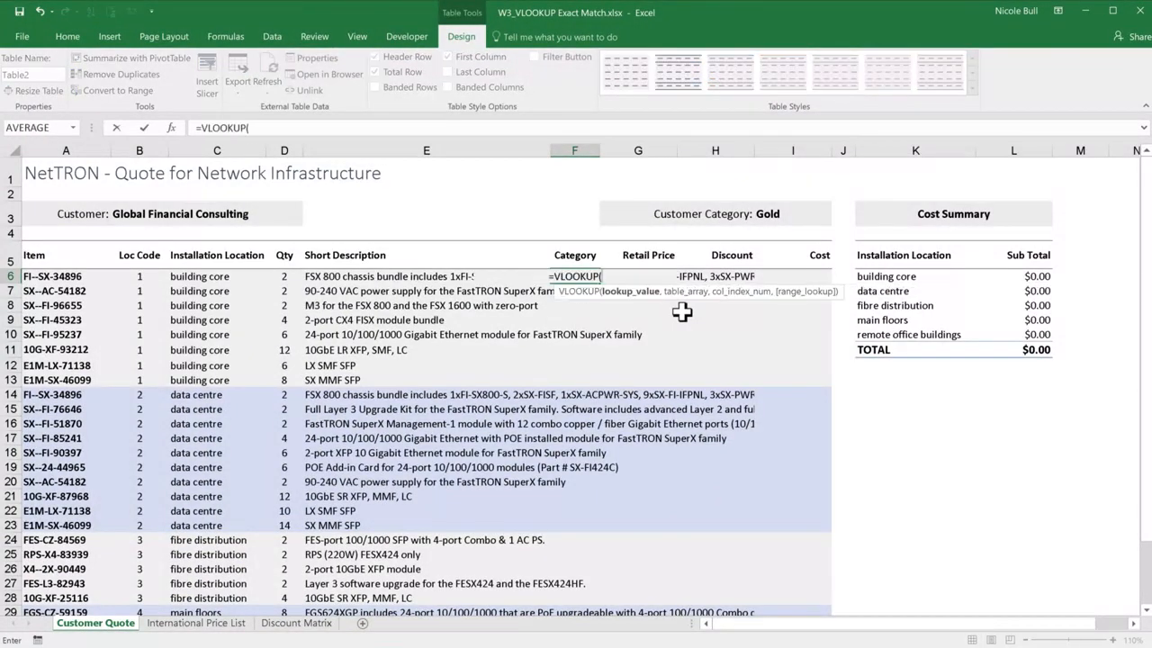
{"action": "left_click", "coordinate": [72, 280]}
{"action": "type", "text": ","}
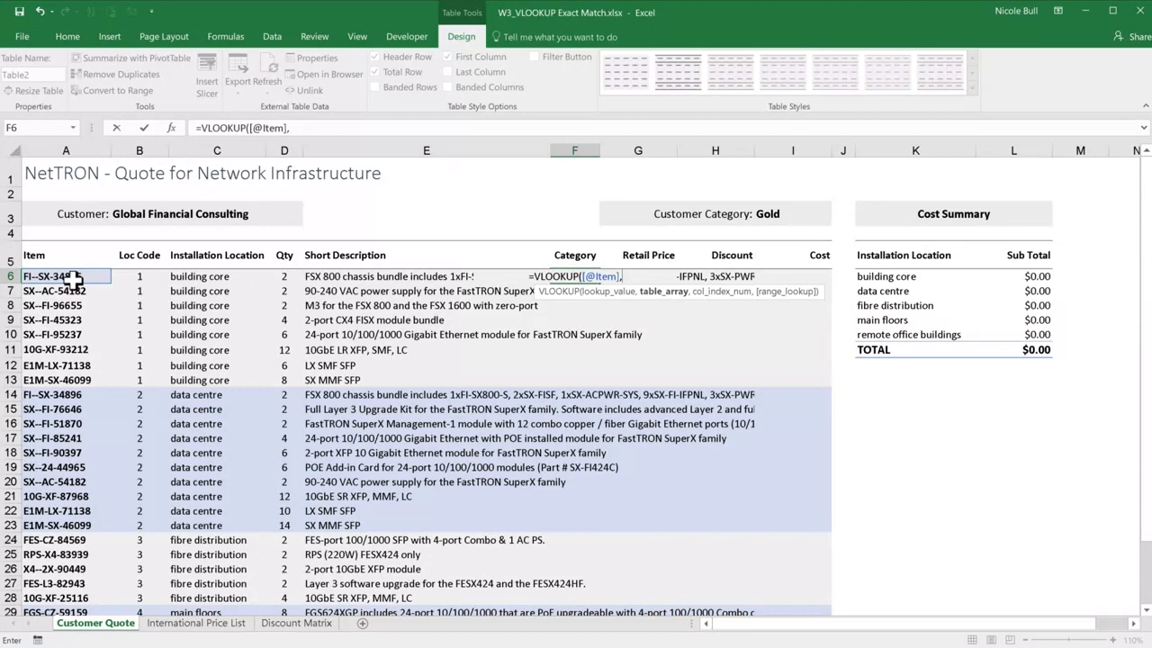
{"action": "type", "text": "p"}
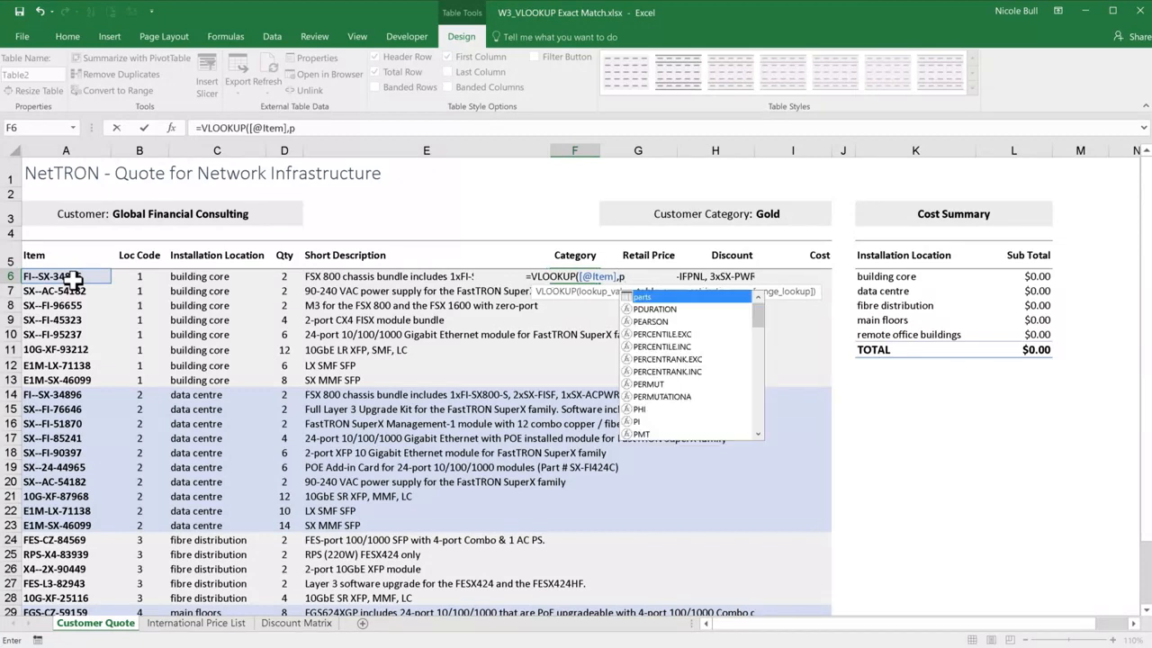
{"action": "key", "text": "Tab"}
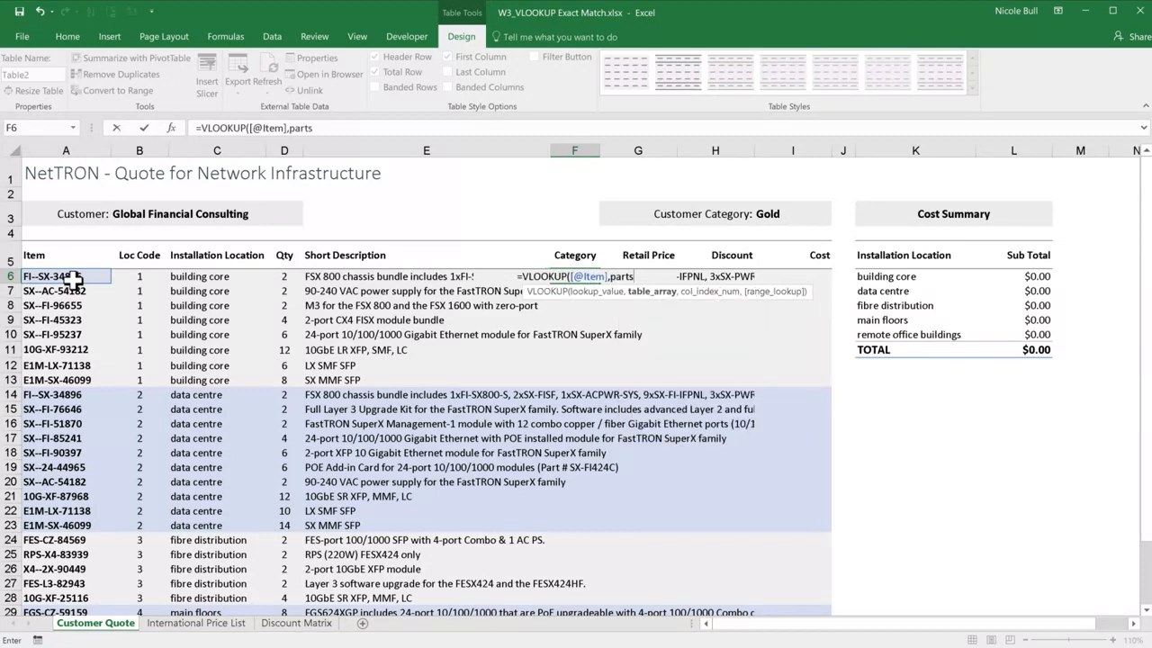
{"action": "type", "text": ","}
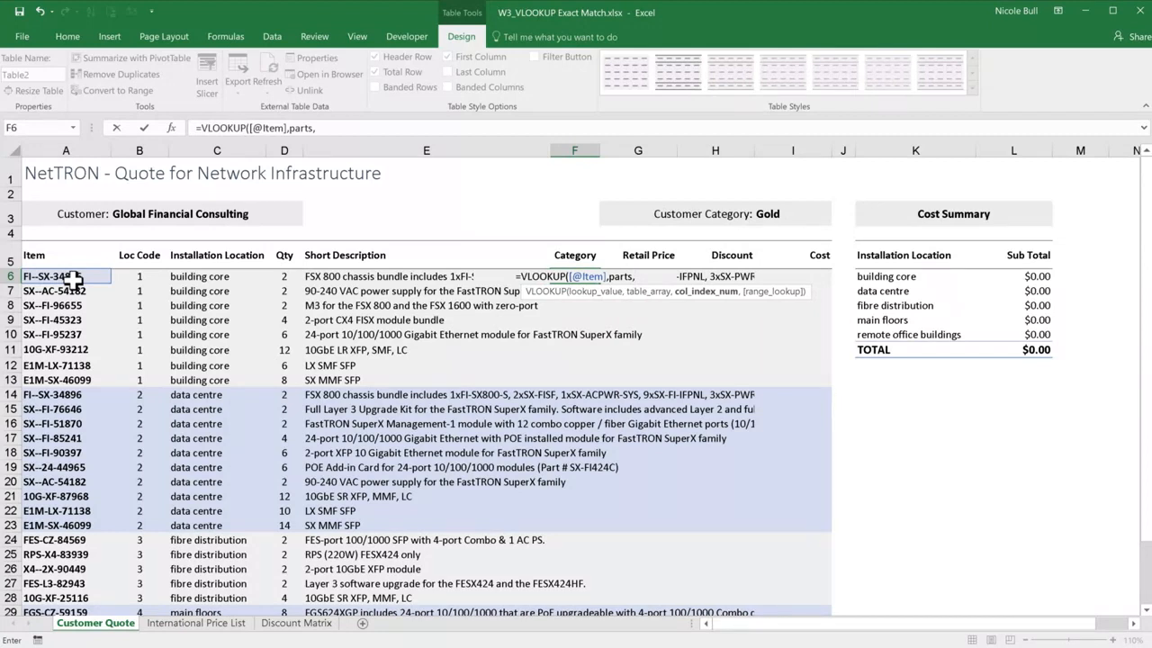
{"action": "type", "text": "5"}
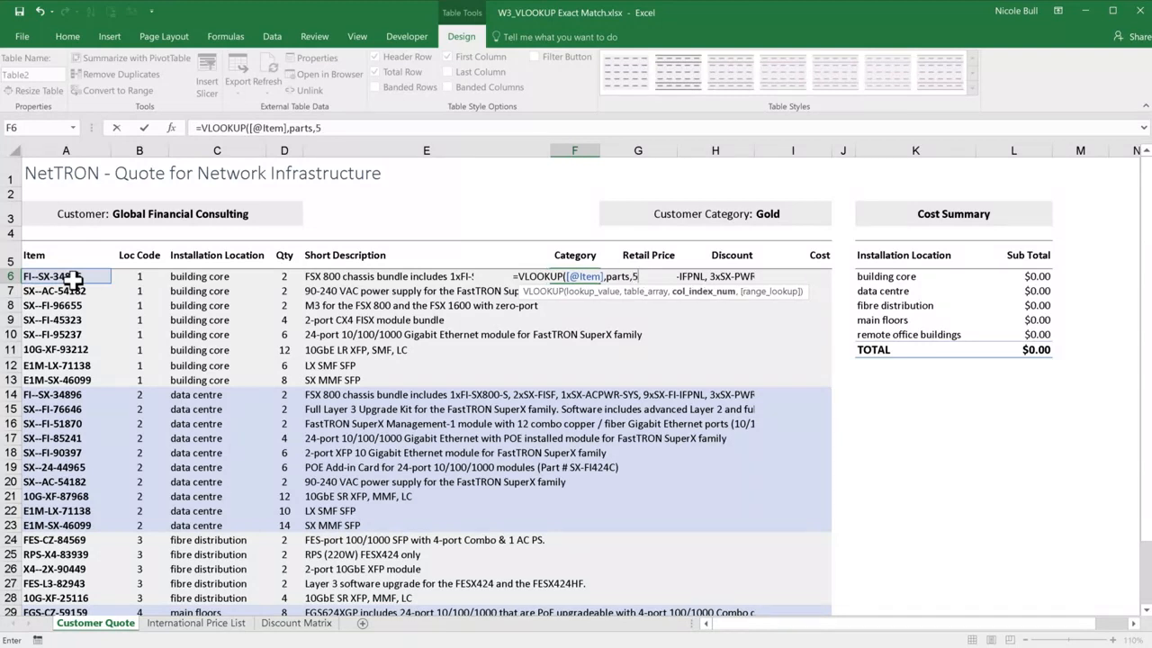
{"action": "type", "text": ","}
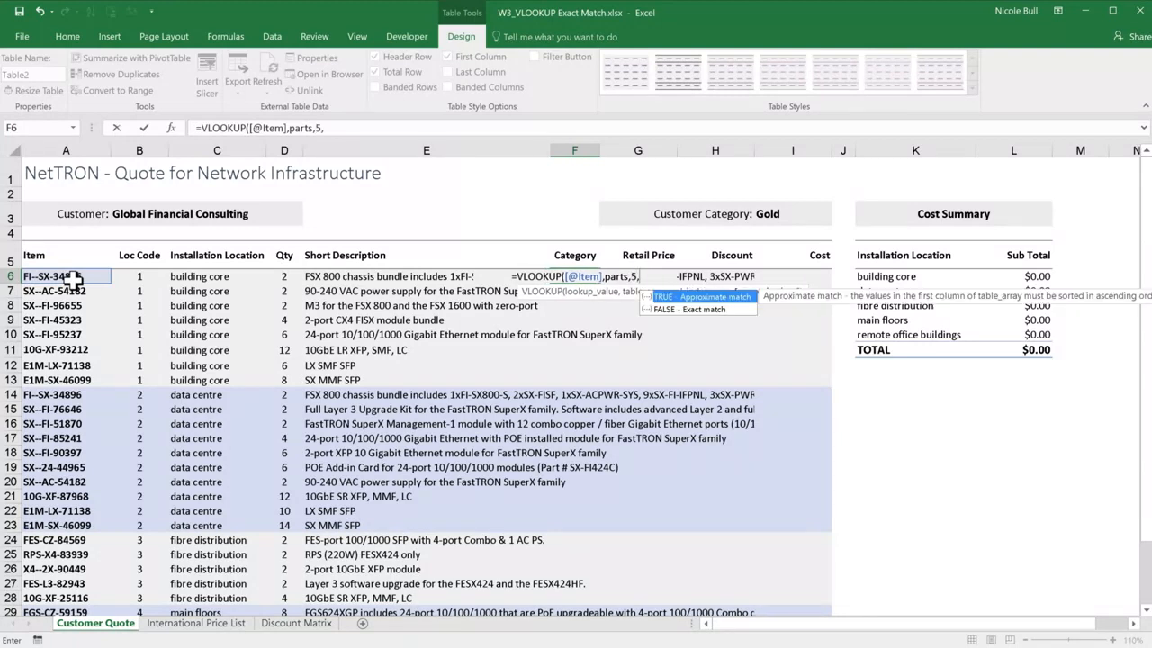
{"action": "double_click", "coordinate": [672, 309]}
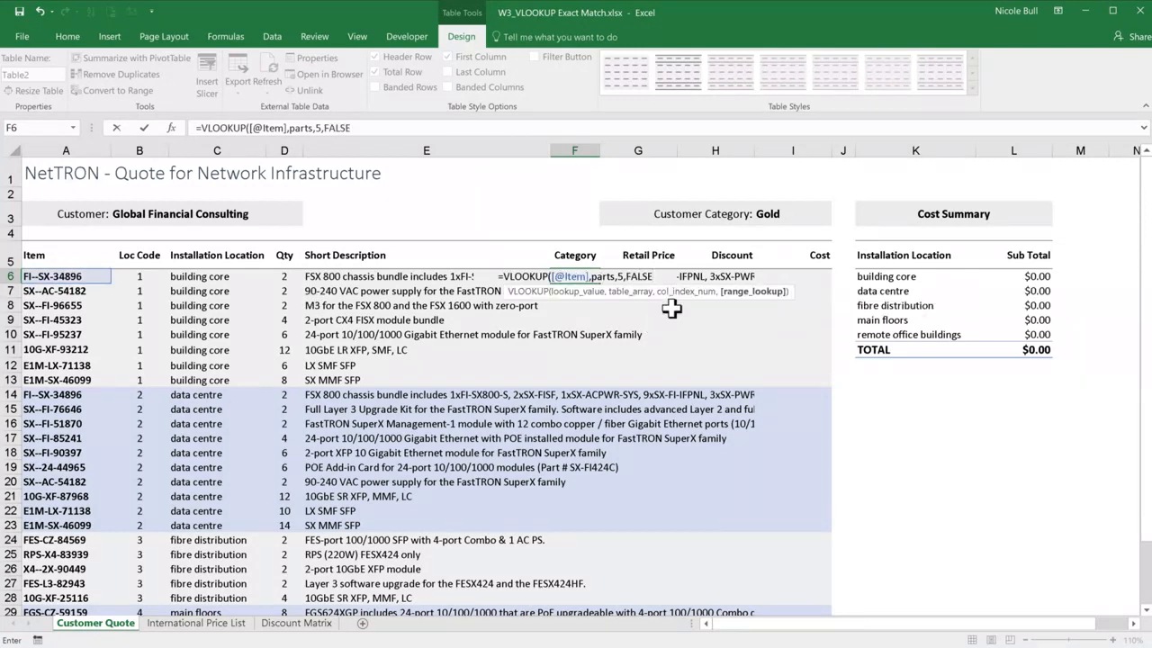
{"action": "key", "text": "Return"}
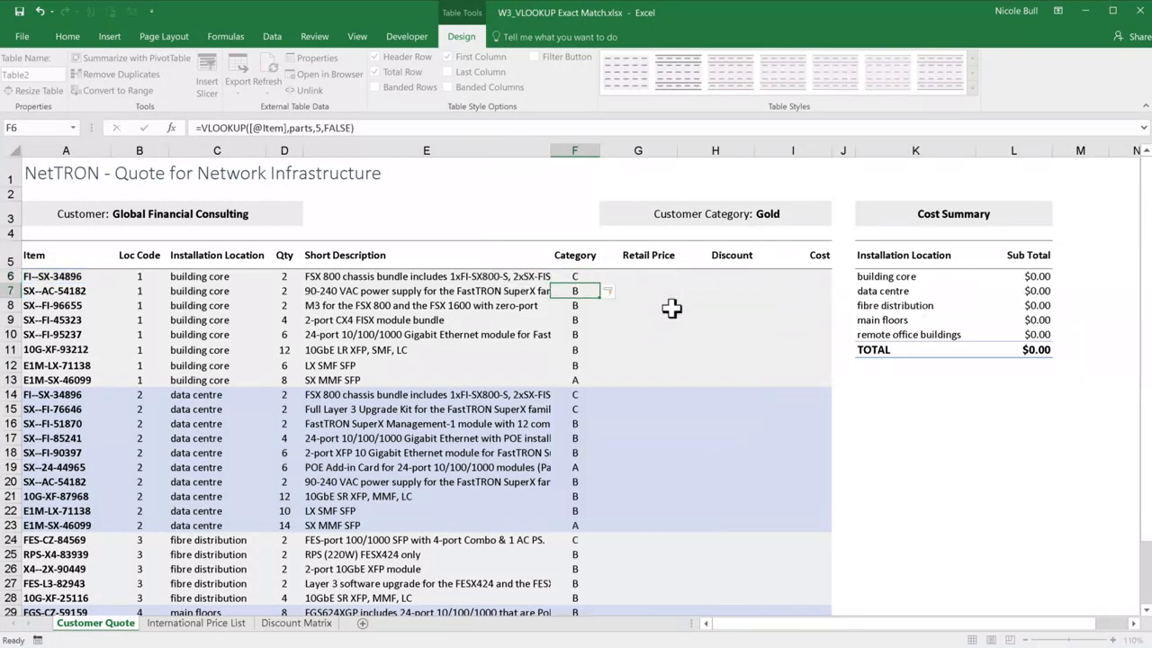